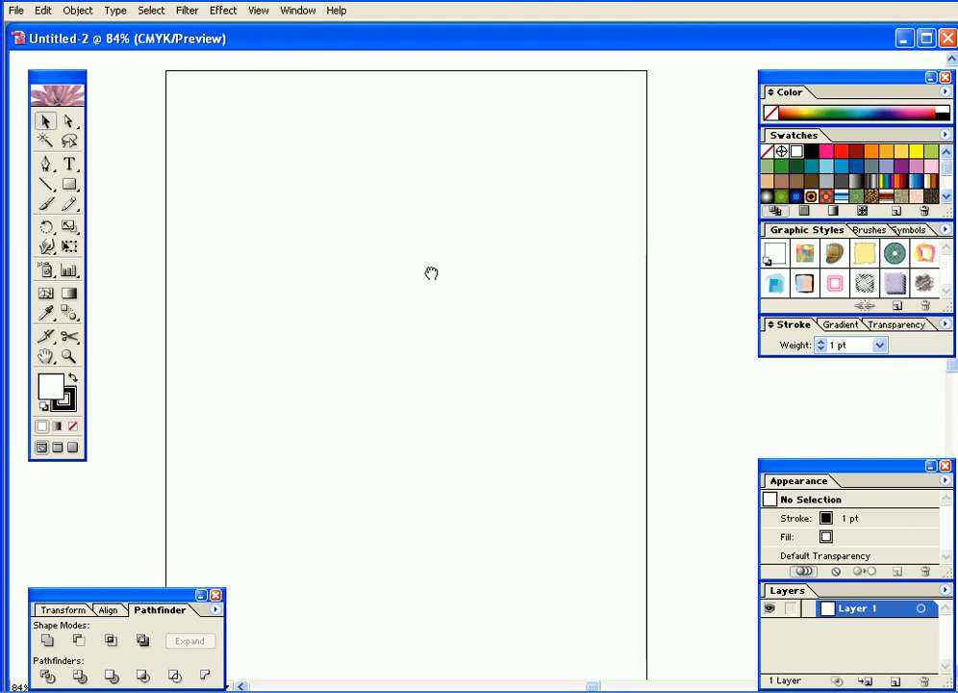
Step: Set the fill colour to black and add the text "VeroModa" near the middle of the artboard
key(t)
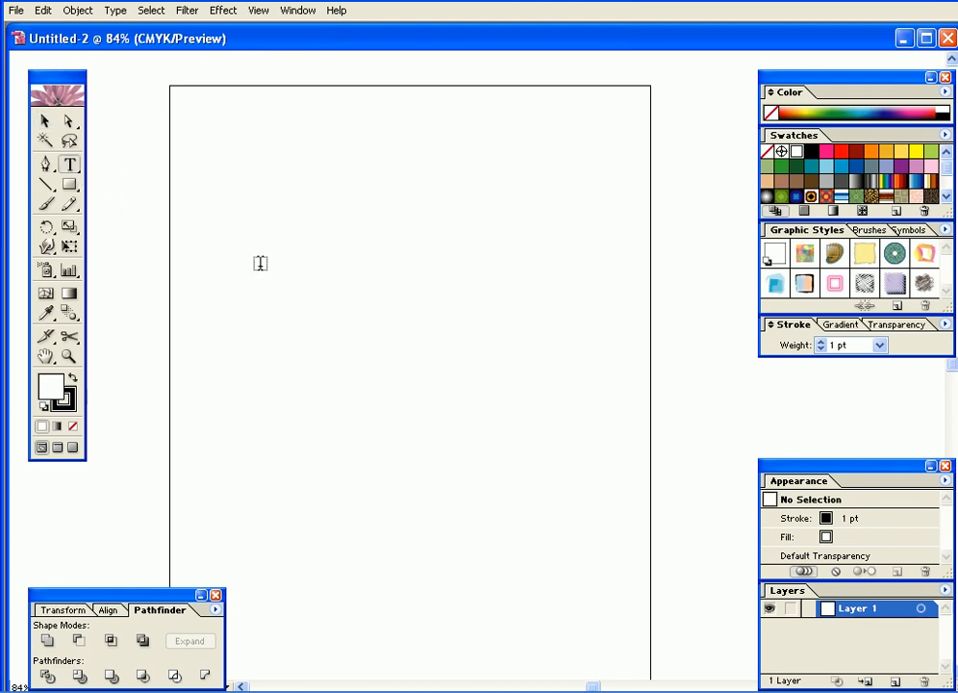
click(162, 173)
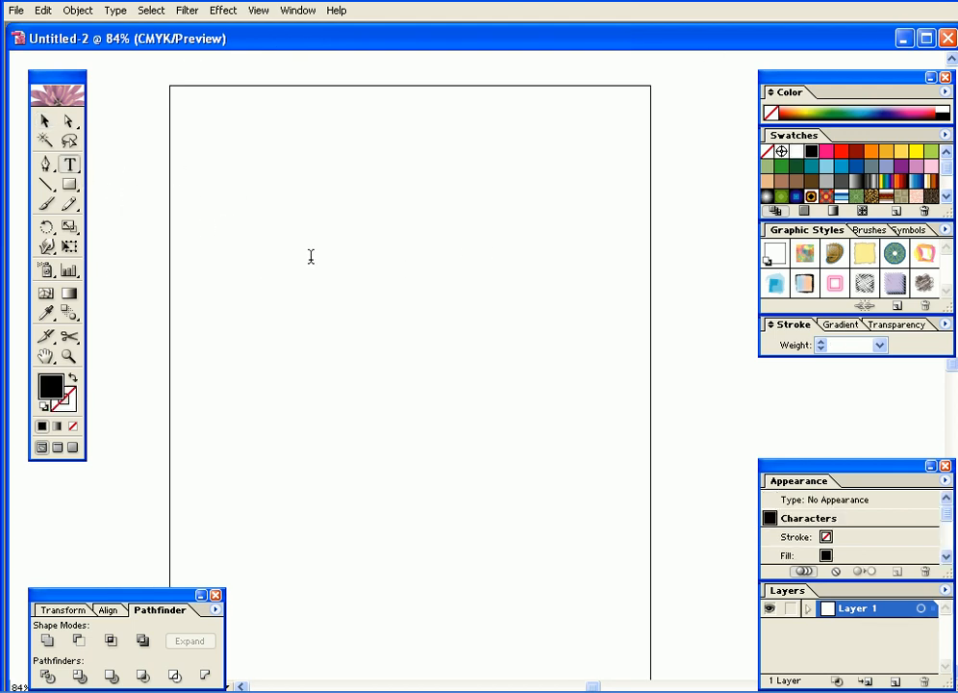
click(44, 120)
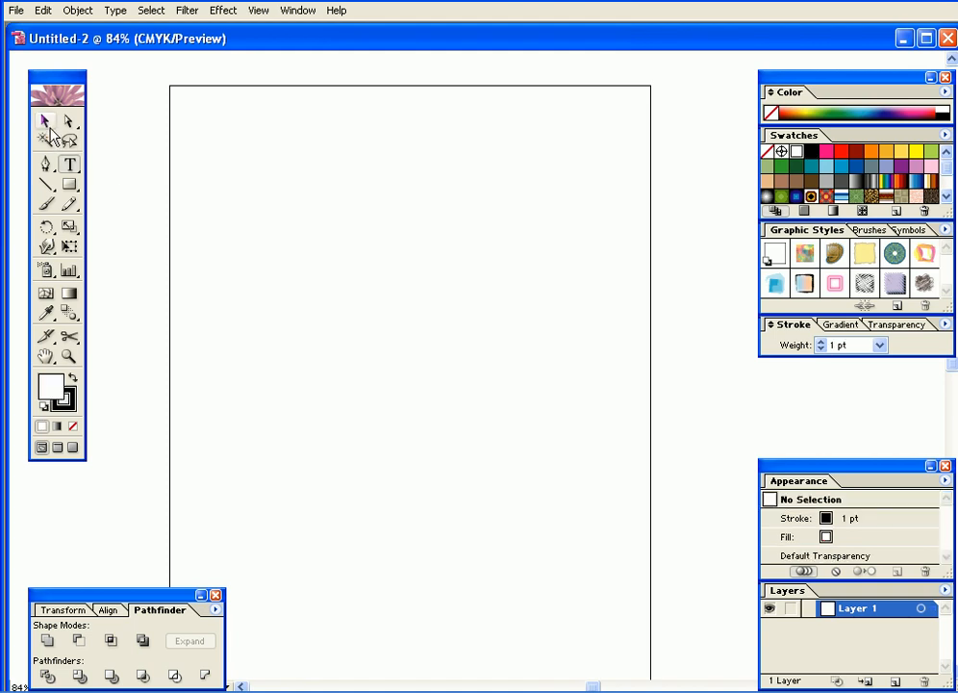
double_click(51, 387)
click(265, 440)
drag(264, 441, 248, 479)
click(674, 241)
click(314, 300)
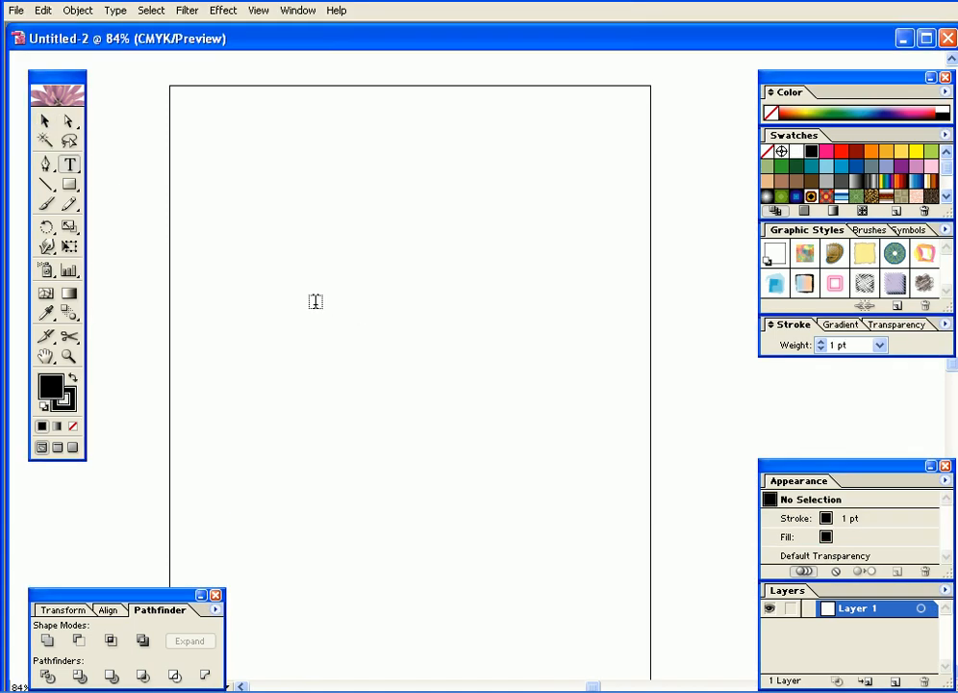
text(VeroModa)
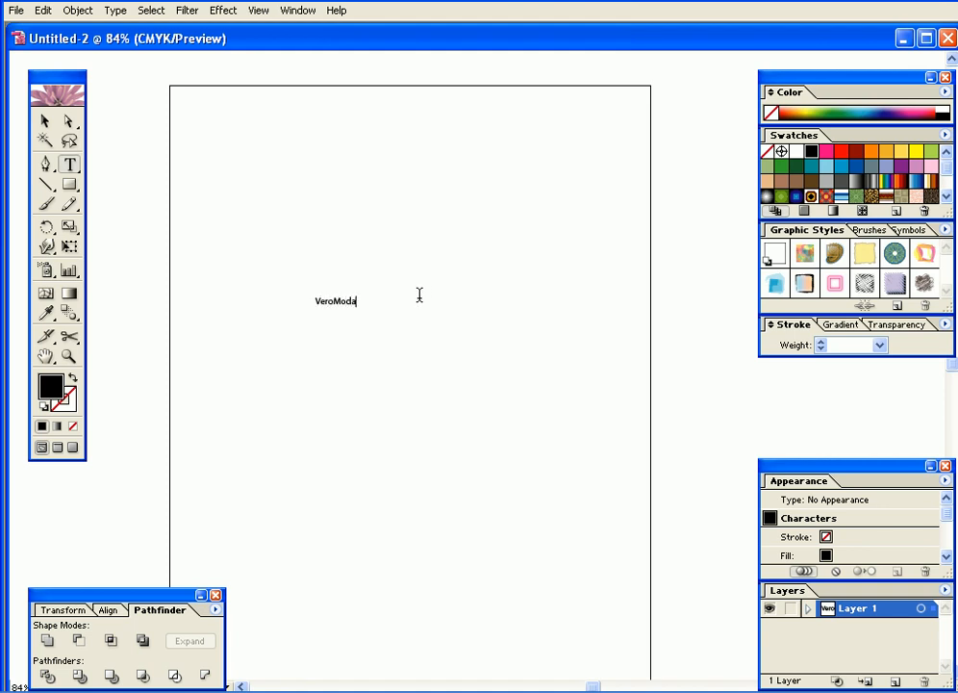
Step: Enlarge the "VeroModa" text to span most of the artboard's width and centre it horizontally
click(45, 120)
drag(357, 308, 631, 453)
click(553, 452)
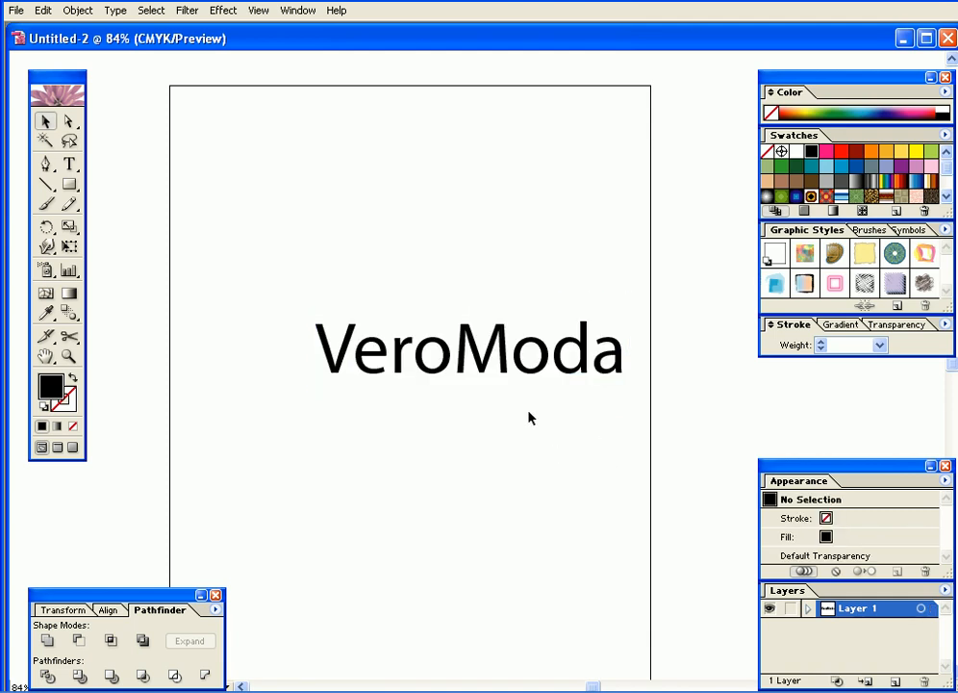
drag(507, 348, 440, 325)
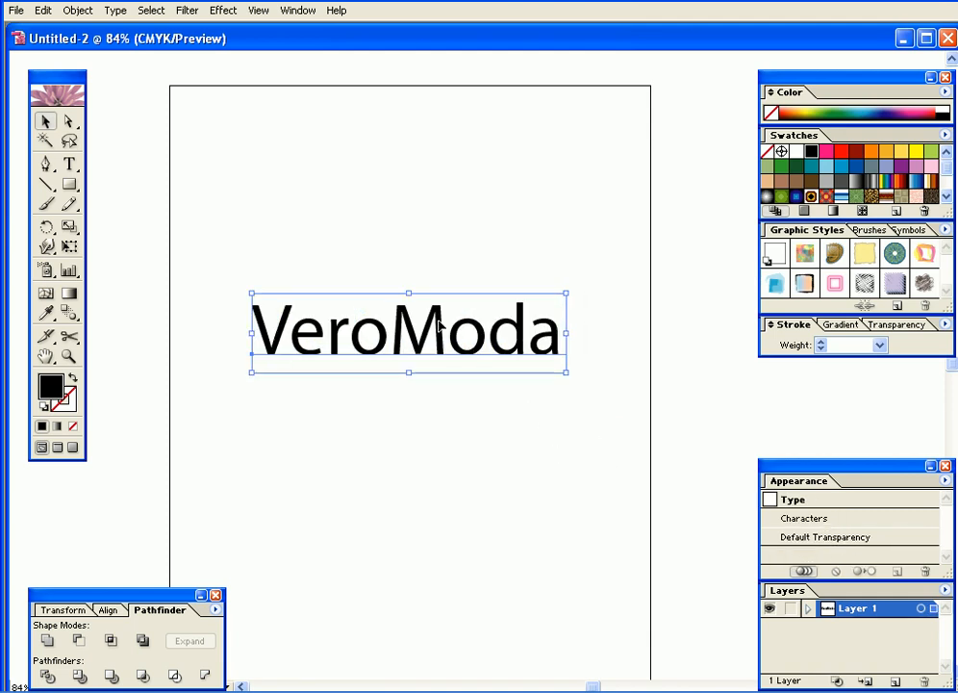
Step: Shift the text slightly downward by its baseline anchor point using the Direct Selection tool
key(ctrl+plus)
key(ctrl+plus)
drag(349, 310, 395, 305)
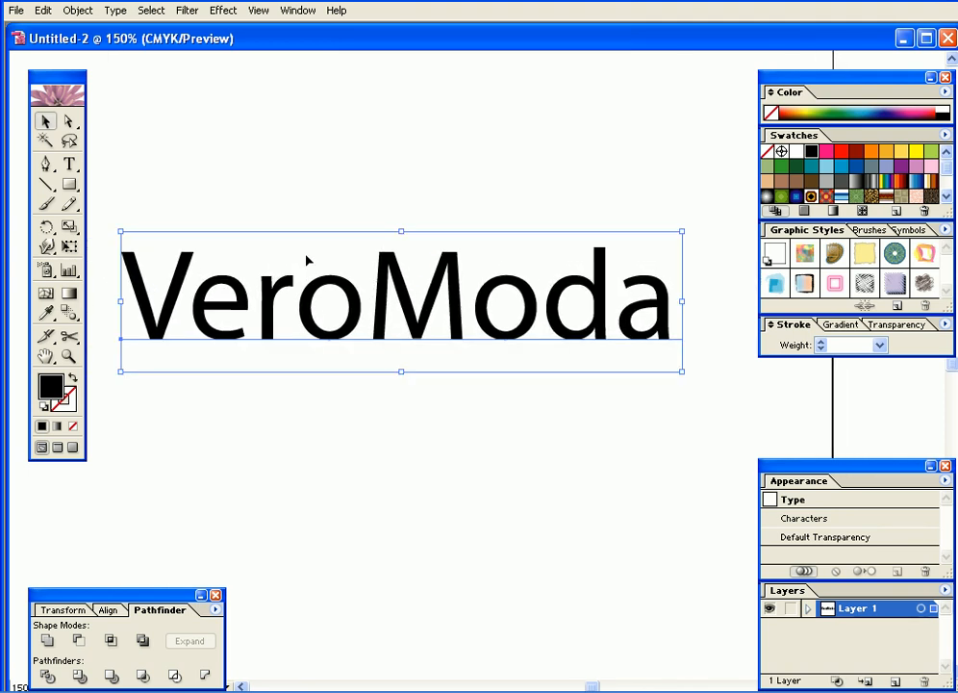
click(68, 121)
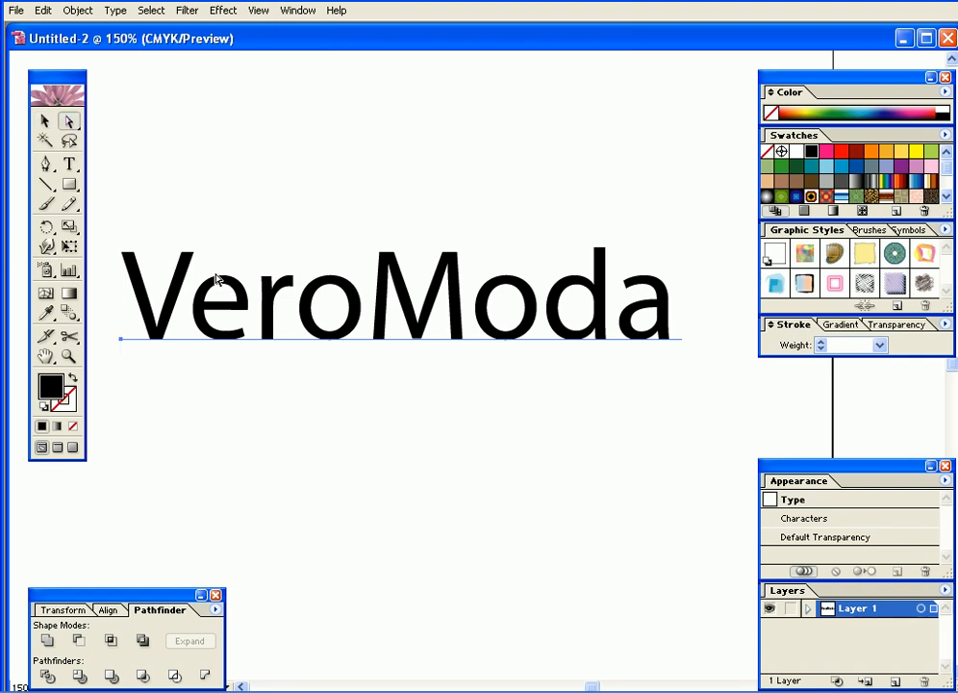
drag(121, 343, 123, 370)
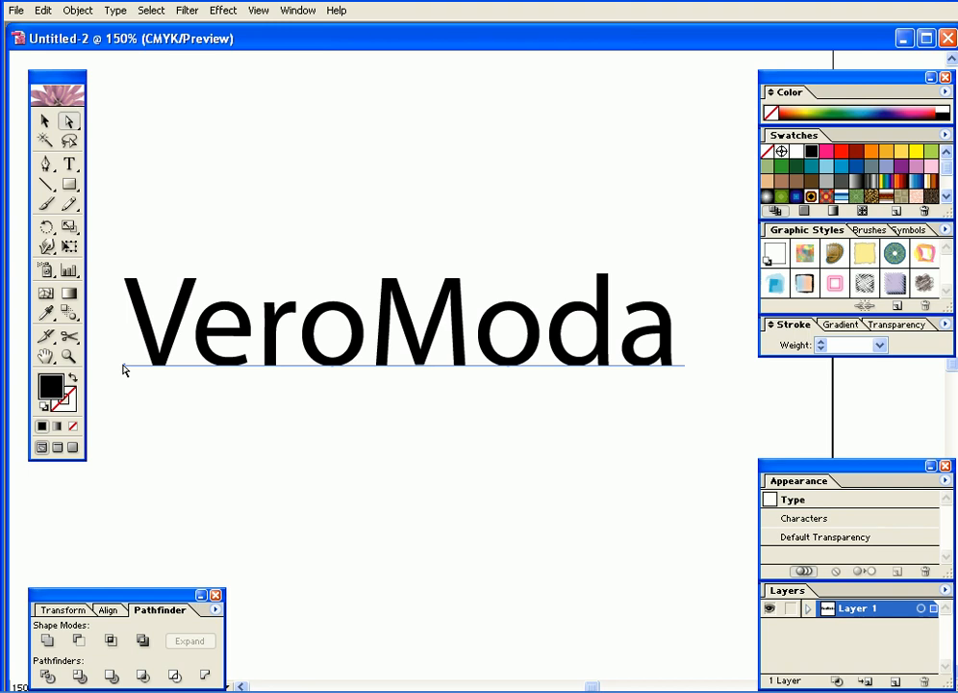
Step: Try replacing the letter "e" in the live text with "dd", undo the edit and reselect the text object
click(69, 165)
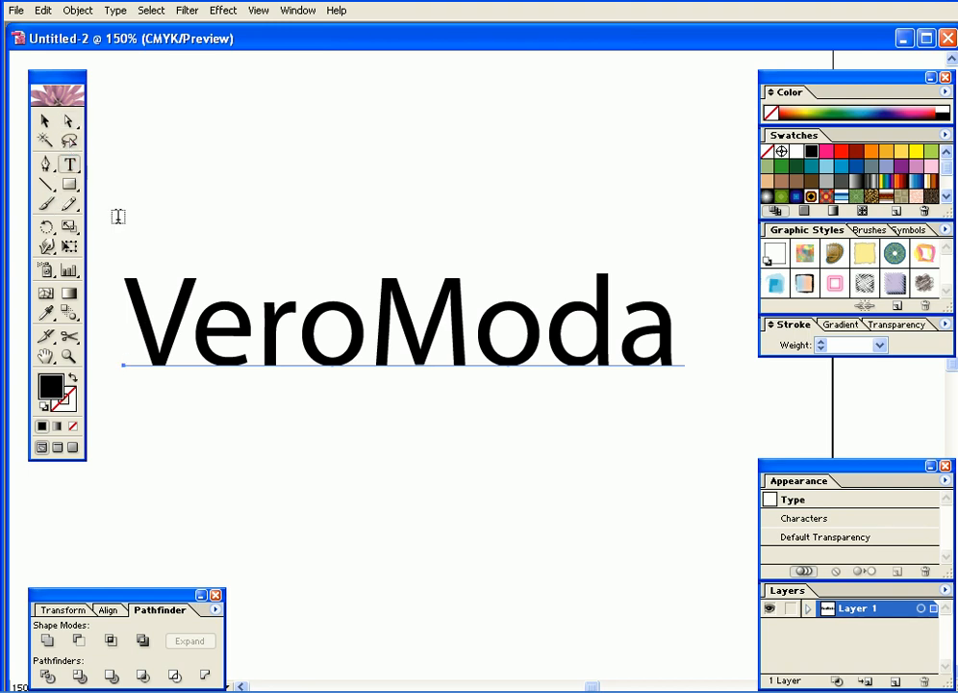
drag(195, 317, 256, 316)
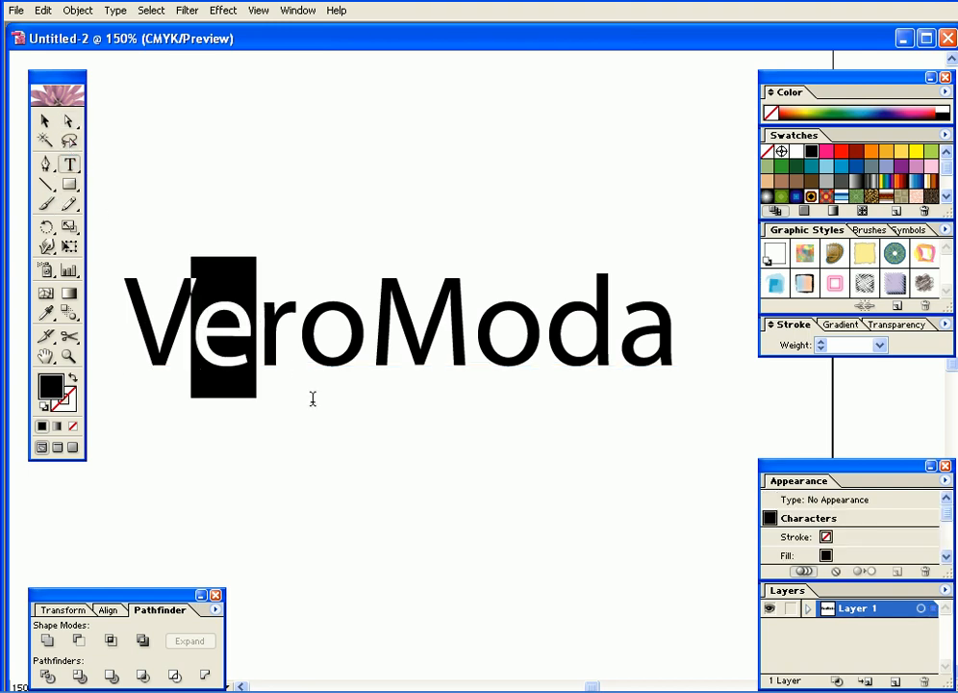
text(dd)
key(ctrl+z)
click(47, 120)
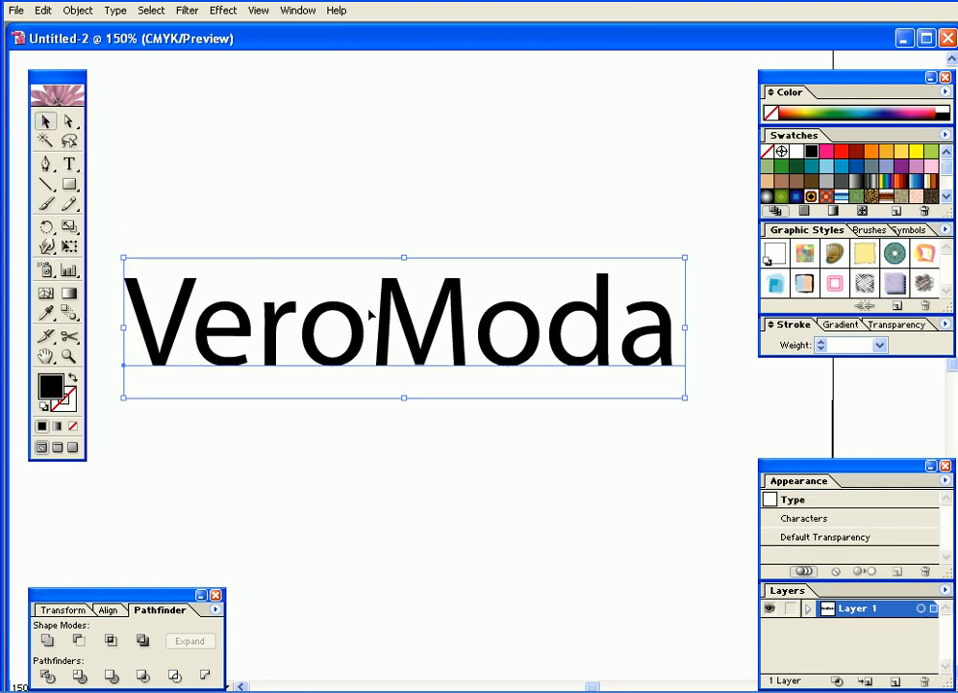
Step: Move the "VeroModa" text slightly upward, convert it to outlines and deselect it
drag(394, 316, 405, 293)
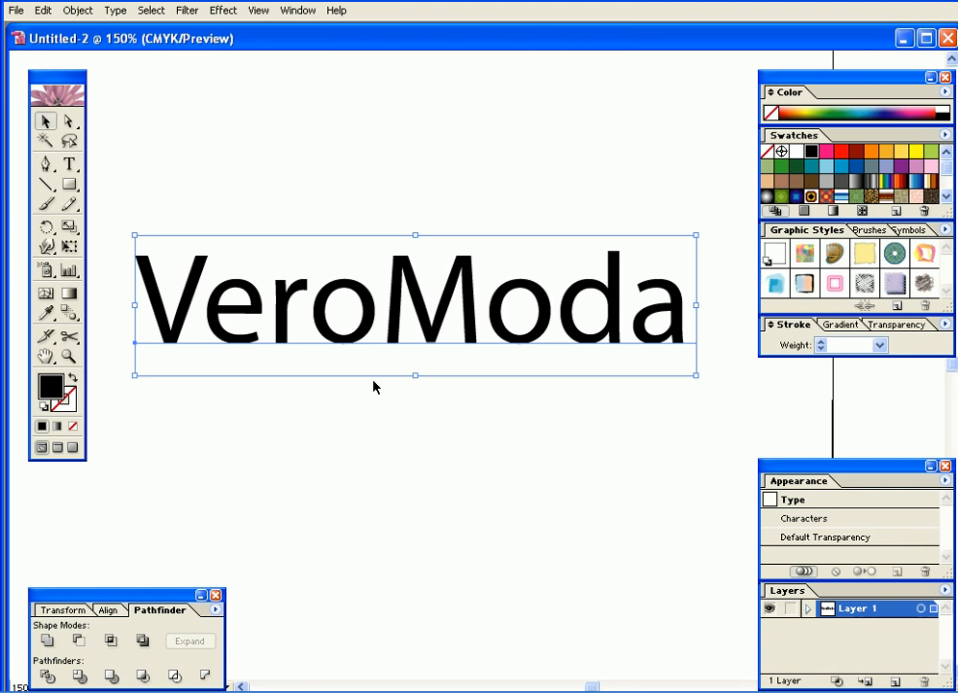
drag(420, 298, 427, 286)
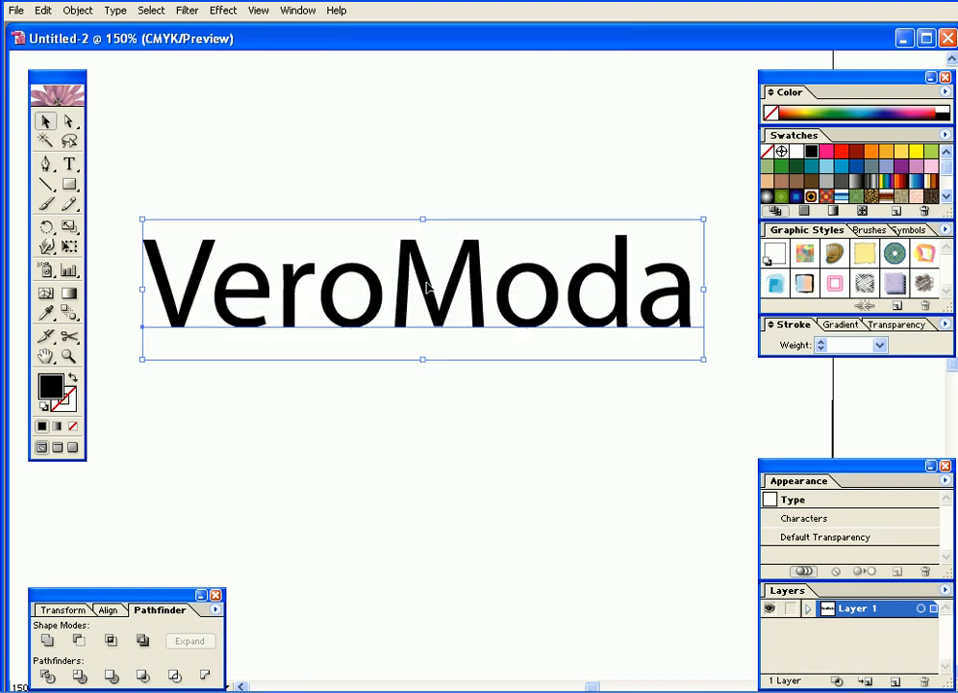
right_click(427, 287)
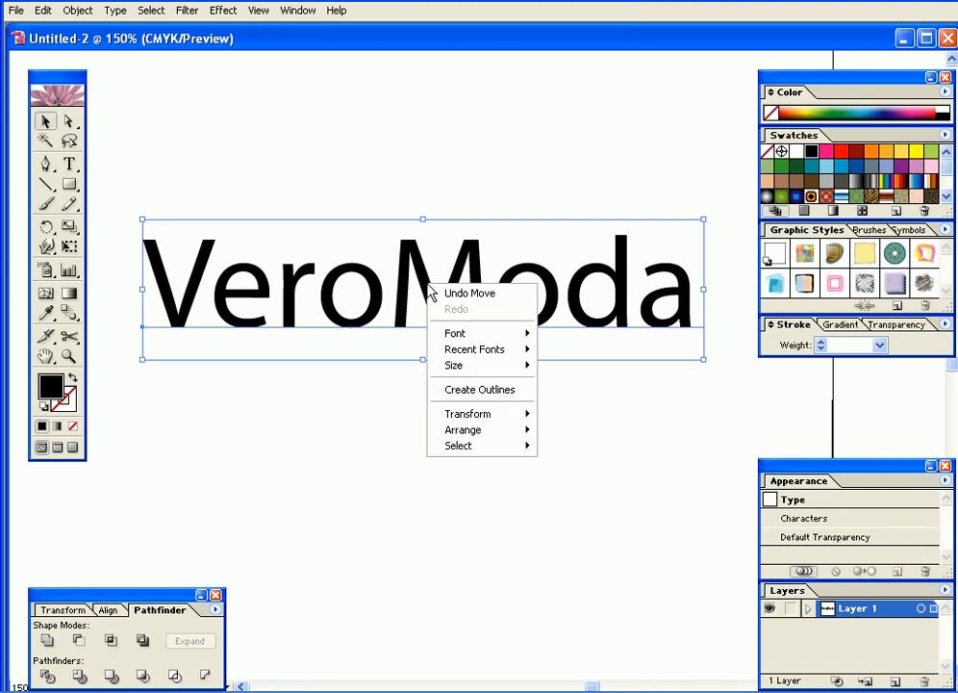
click(455, 391)
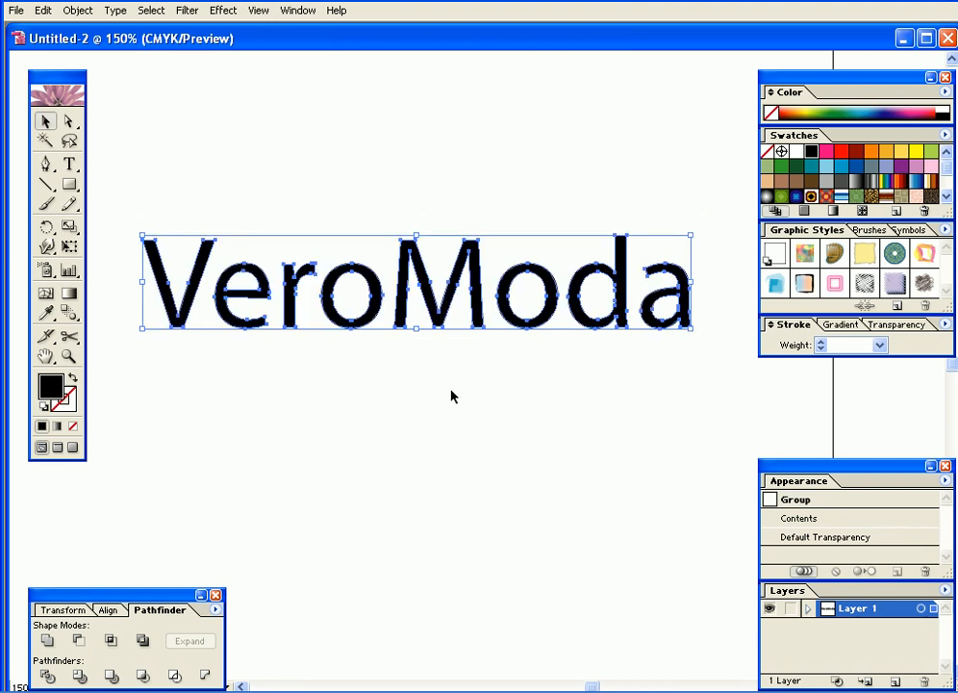
click(453, 395)
Step: Try reshaping the outlined V by moving the anchor points of its right arm, and undo the changes
click(69, 121)
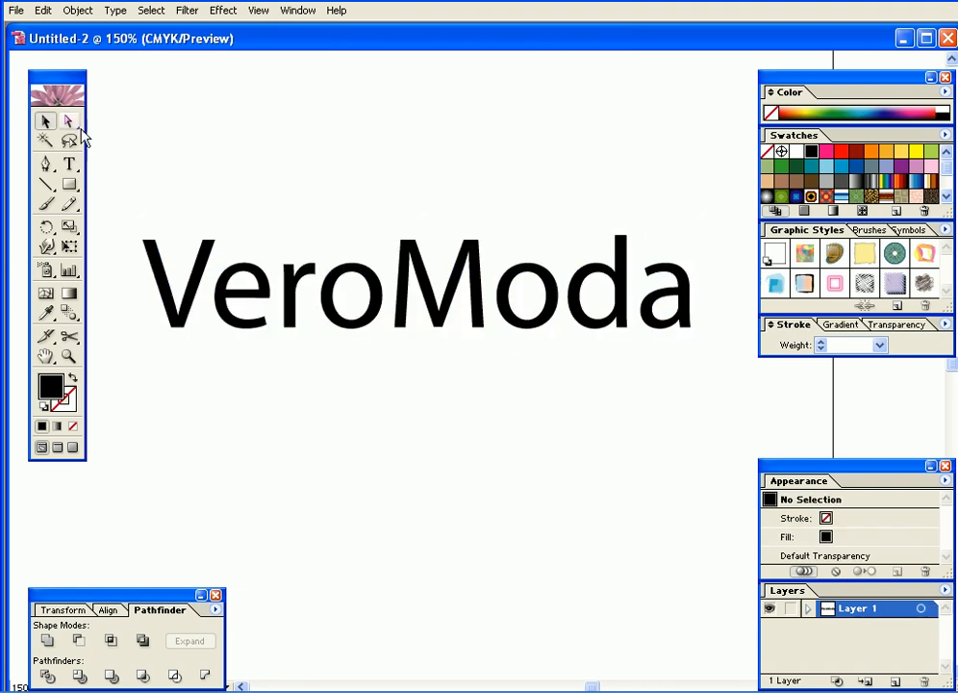
click(195, 260)
drag(201, 240, 244, 229)
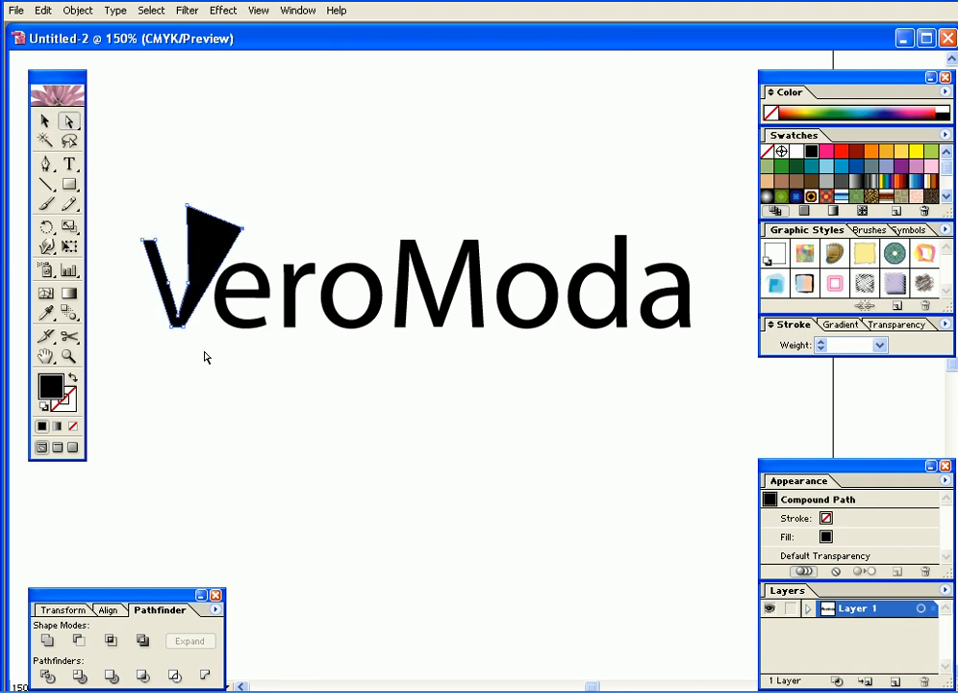
key(ctrl+z)
key(ctrl+z)
Step: Try moving the grouped "VeroModa" outlines downward as one object, and undo the move
click(44, 120)
click(233, 222)
drag(272, 247, 428, 364)
click(428, 359)
drag(405, 308, 407, 395)
key(ctrl+z)
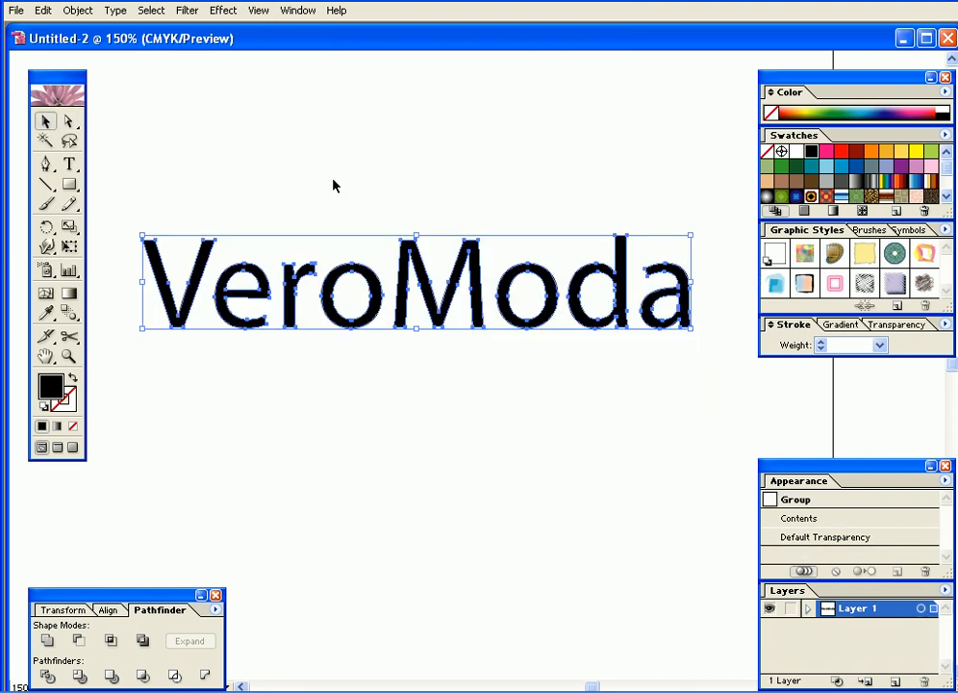
Step: Deselect the lettering, activate the Rectangle tool and set the fill colour to red
click(333, 184)
key(ctrl+plus)
key(ctrl+plus)
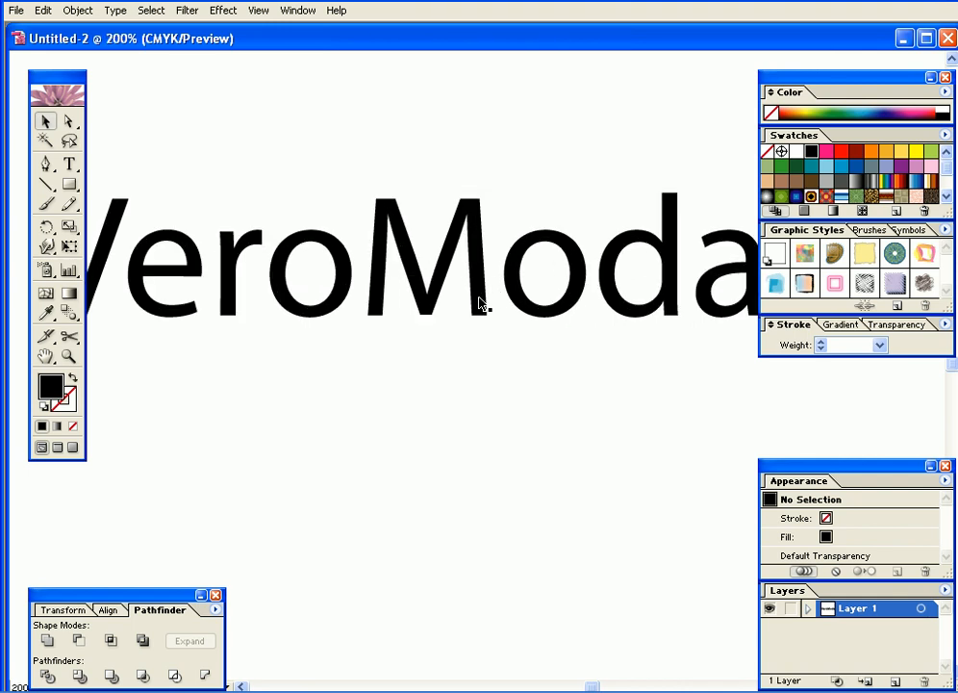
drag(460, 293, 434, 404)
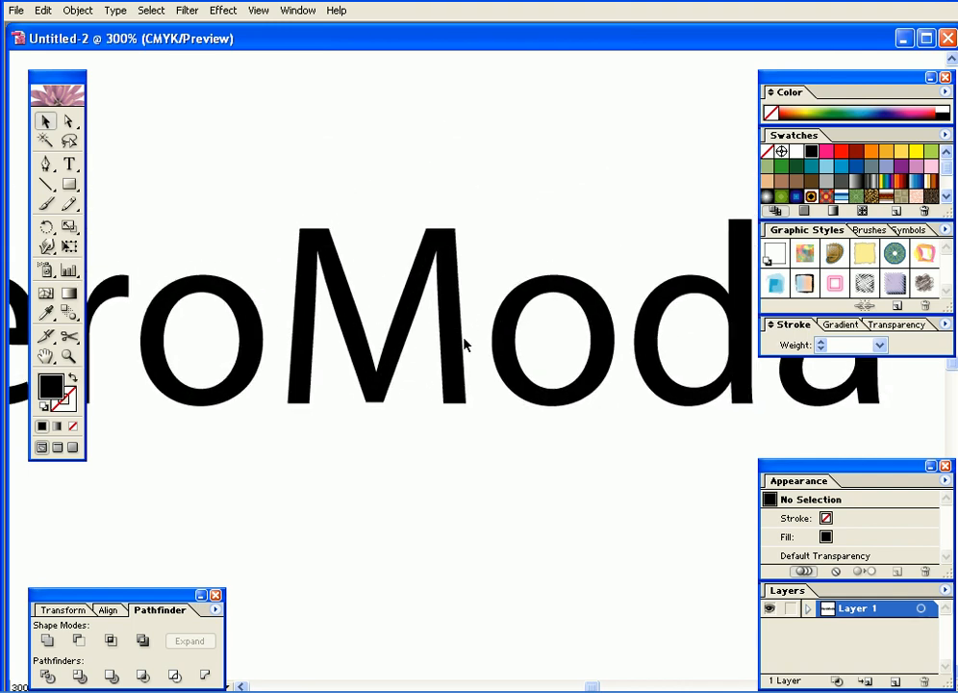
key(ctrl+plus)
drag(464, 338, 482, 336)
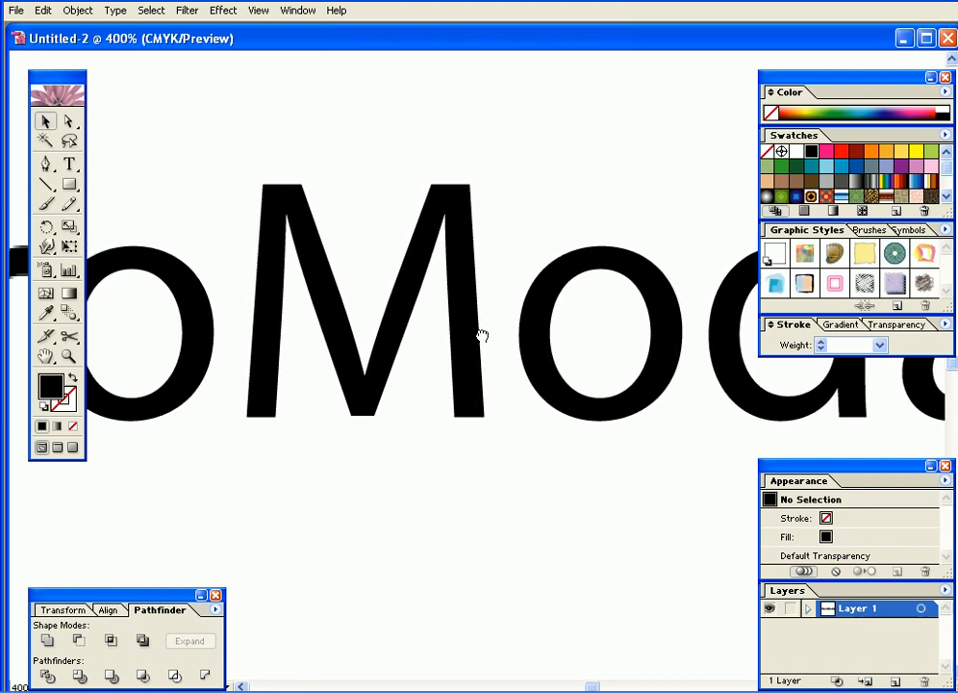
click(68, 184)
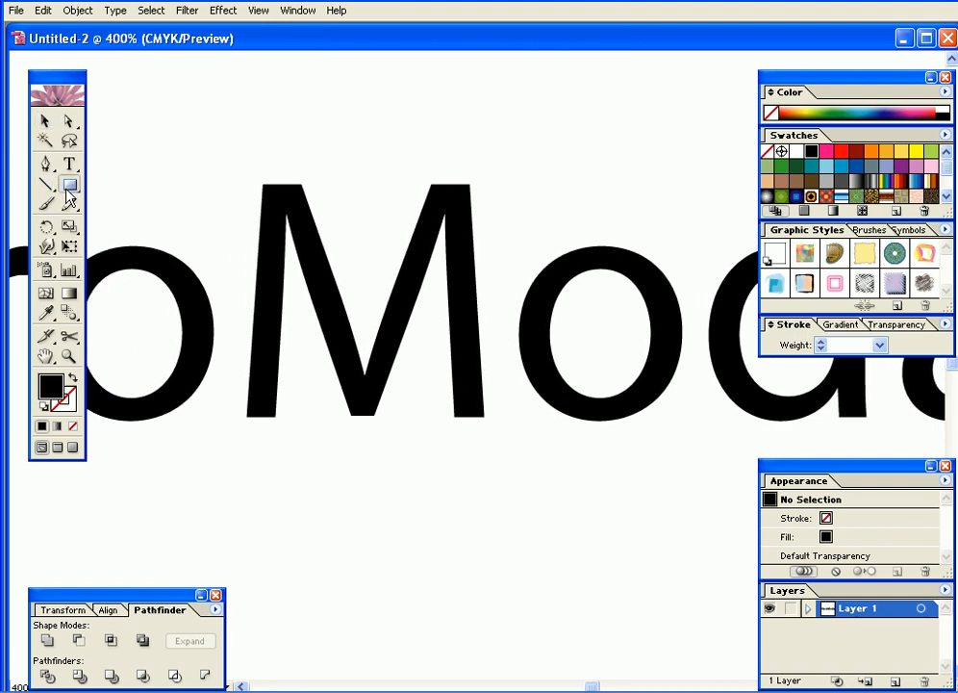
double_click(53, 387)
click(458, 238)
click(679, 240)
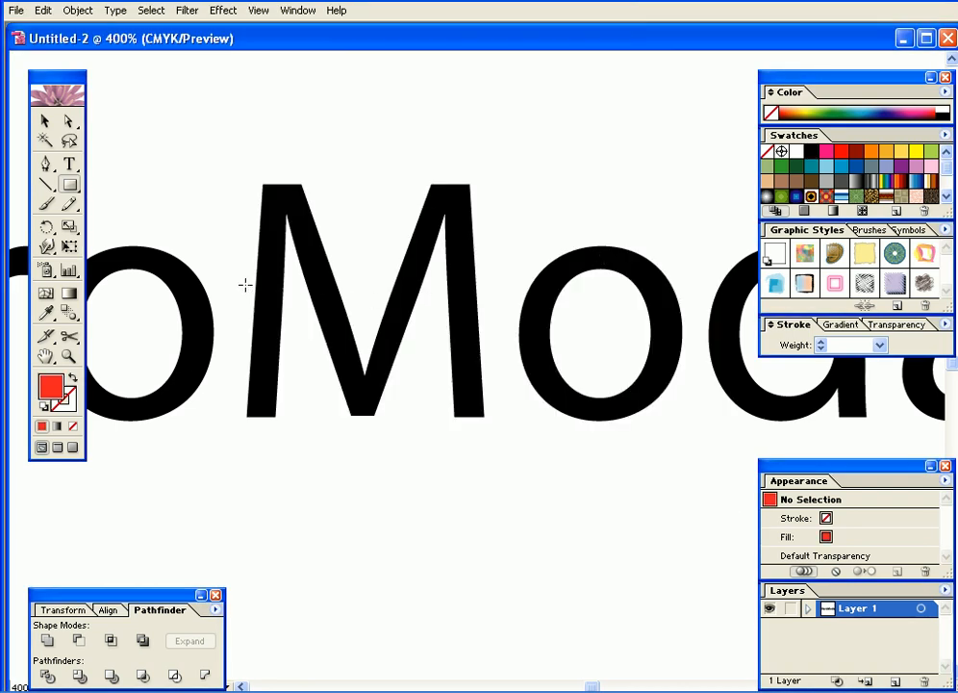
Step: Draw a red rectangle across the middle of the letter M and increase its height
drag(240, 281, 493, 328)
click(45, 121)
drag(365, 328, 368, 282)
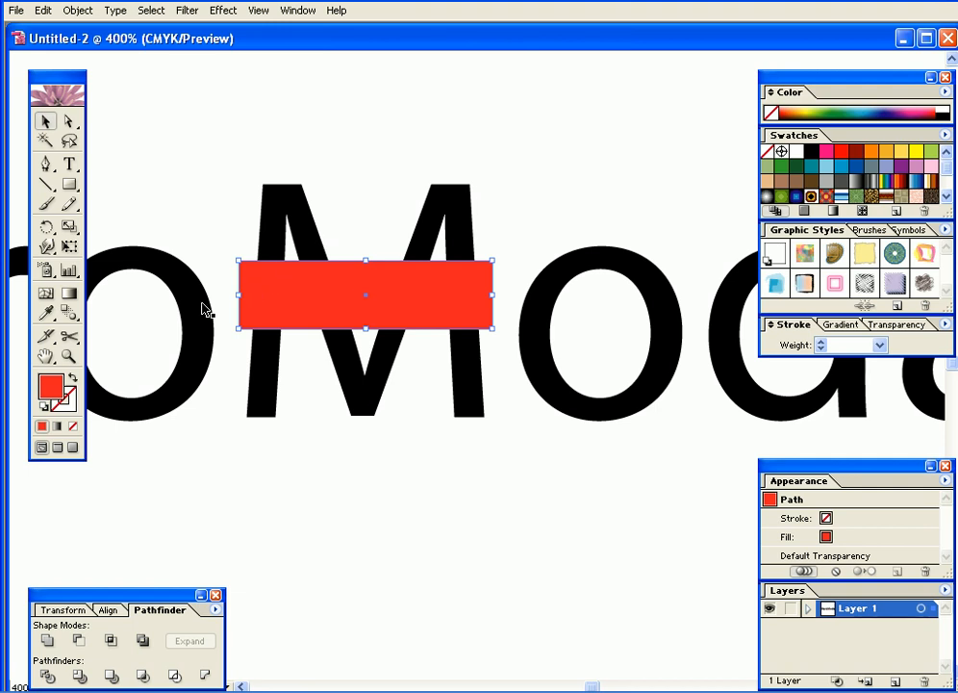
Step: Ungroup the outlined "VeroModa" lettering into separate letters
click(441, 227)
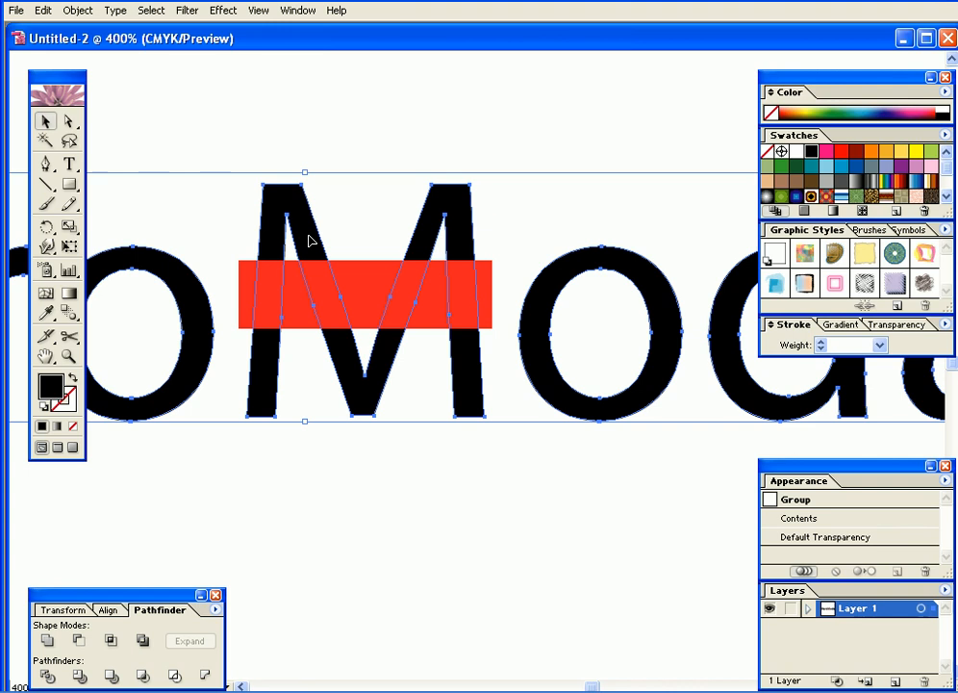
click(296, 138)
click(283, 211)
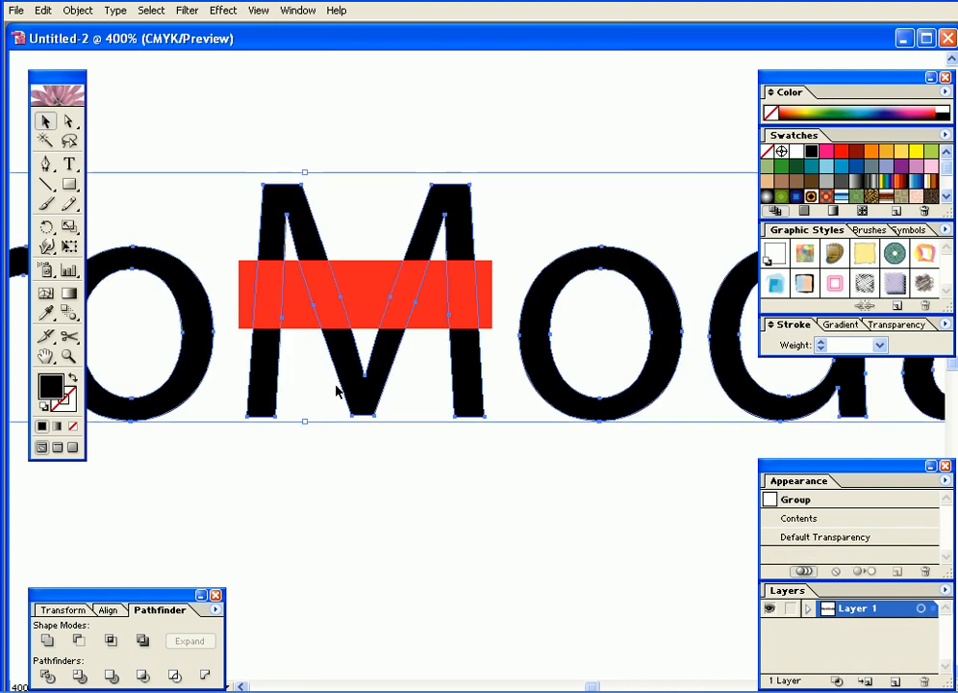
drag(281, 258, 291, 220)
key(ctrl+z)
right_click(266, 216)
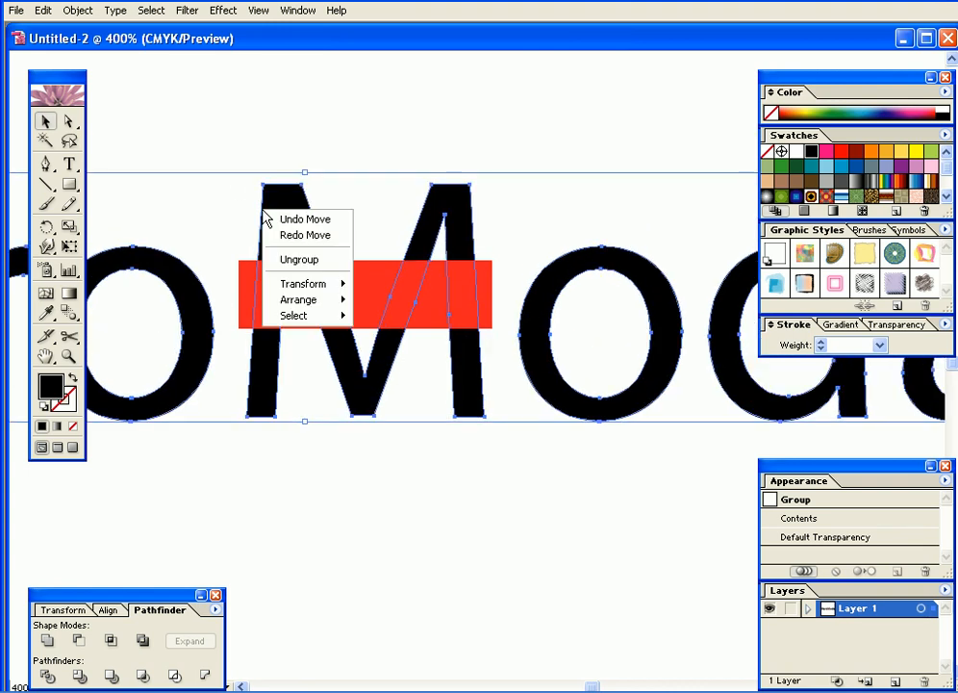
click(292, 259)
Step: Select the M and the neighbouring letters one by one to check that each is a separate object
click(289, 180)
click(287, 220)
click(182, 289)
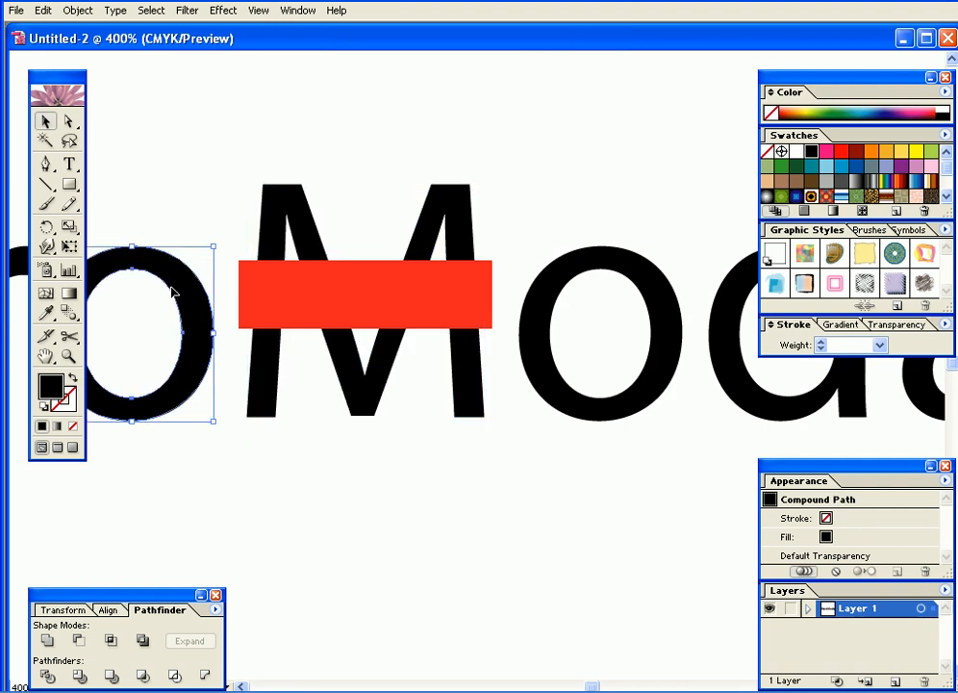
click(275, 220)
click(549, 289)
click(479, 240)
click(427, 459)
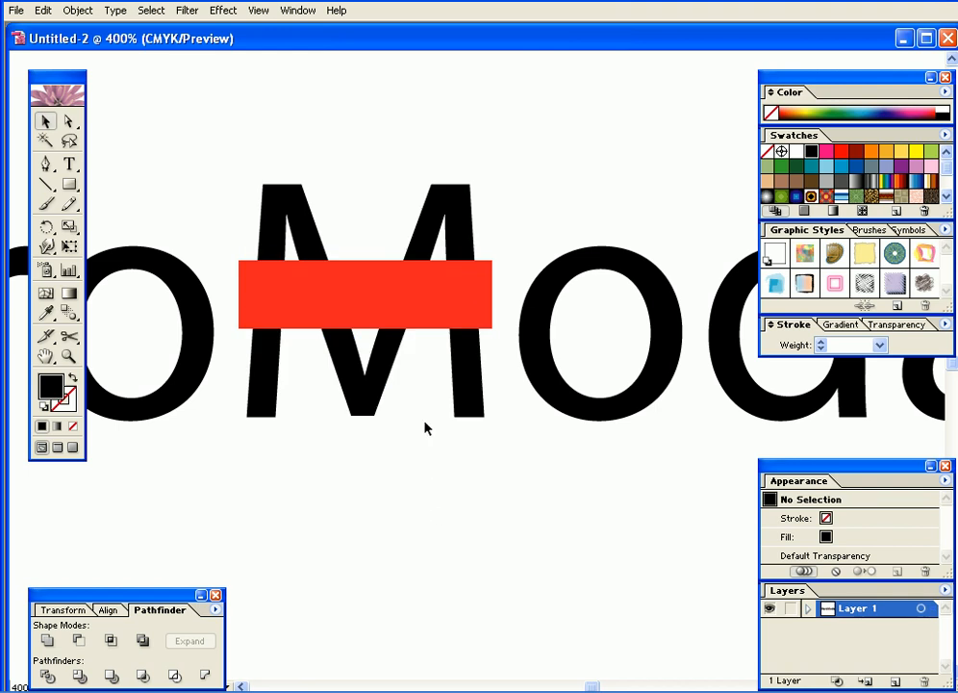
Step: Make the red rectangle across the M thinner by lowering its top edge
click(361, 299)
drag(367, 260, 368, 281)
click(368, 224)
Step: Select the letter M together with the red rectangle across it
click(305, 242)
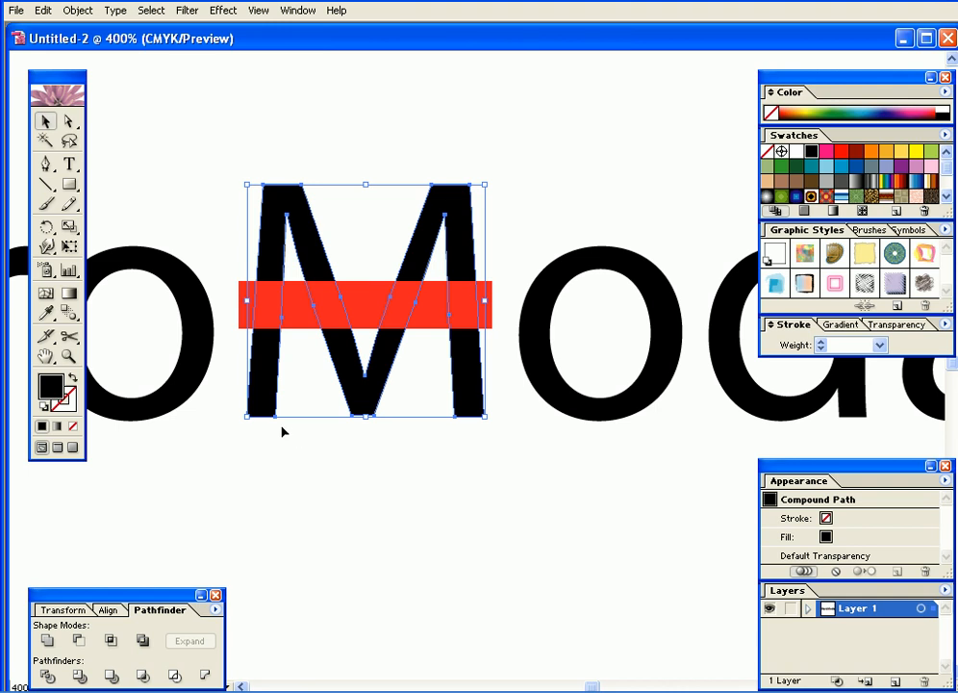
click(242, 326)
shift+click(254, 268)
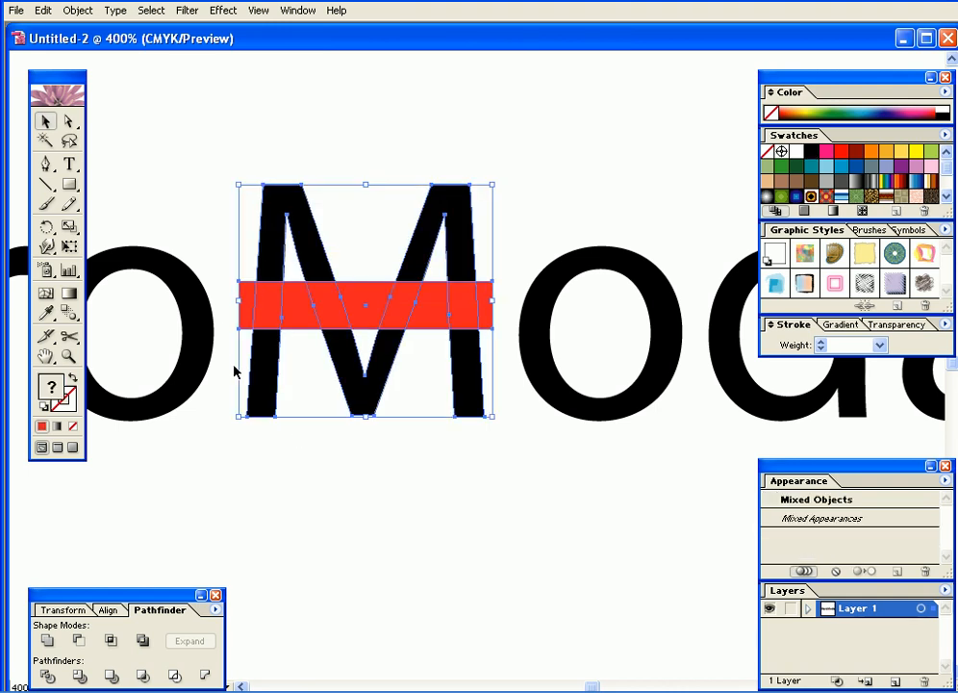
Step: Hide and redisplay the Pathfinder palette, placing it in the empty area below the letter M
drag(162, 608, 382, 83)
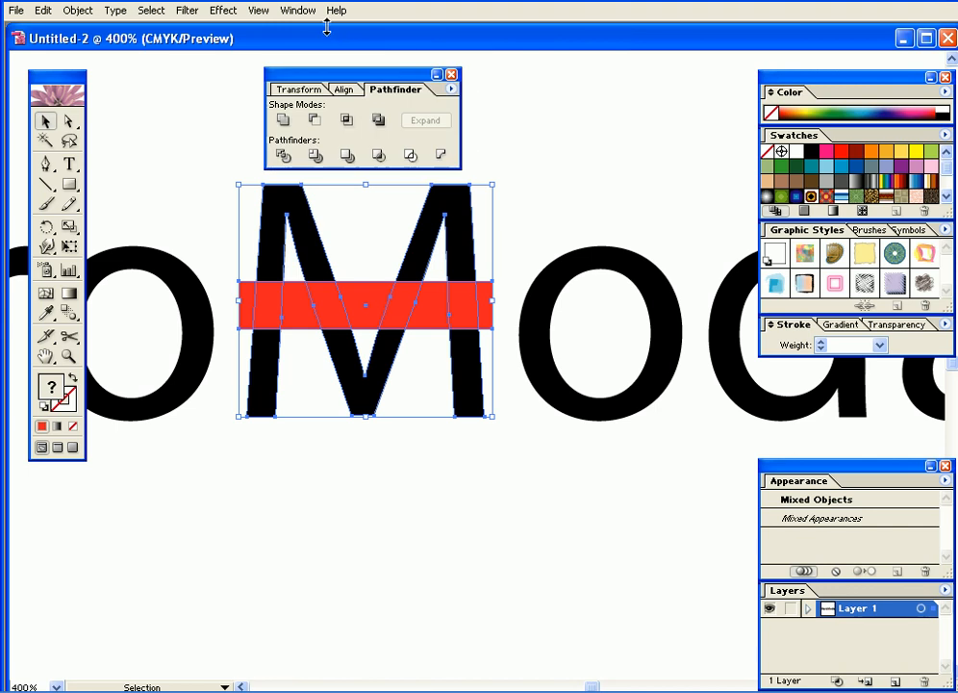
click(297, 10)
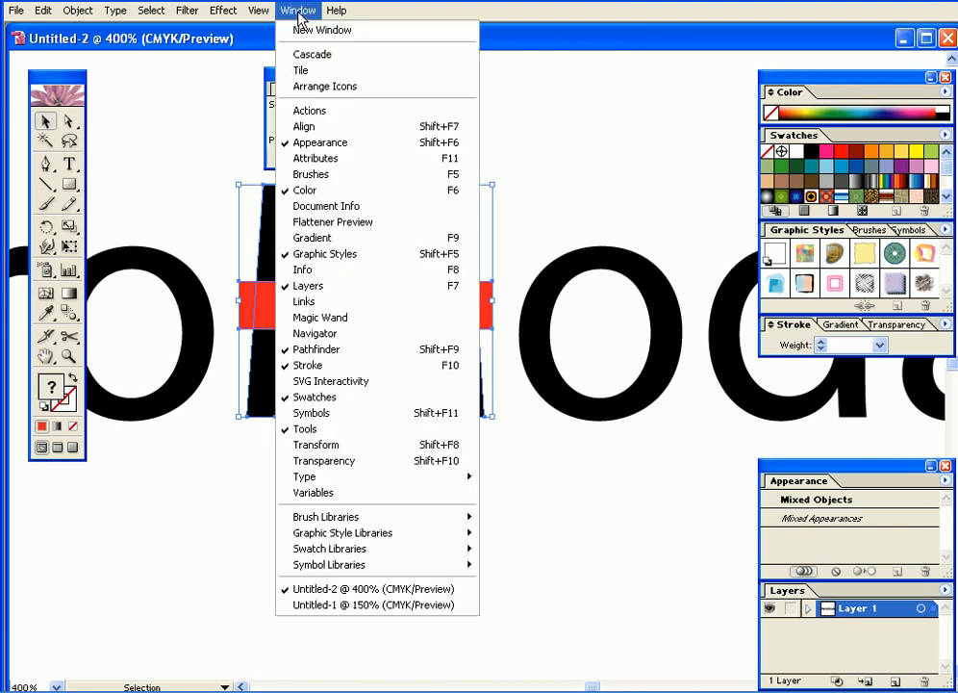
click(400, 353)
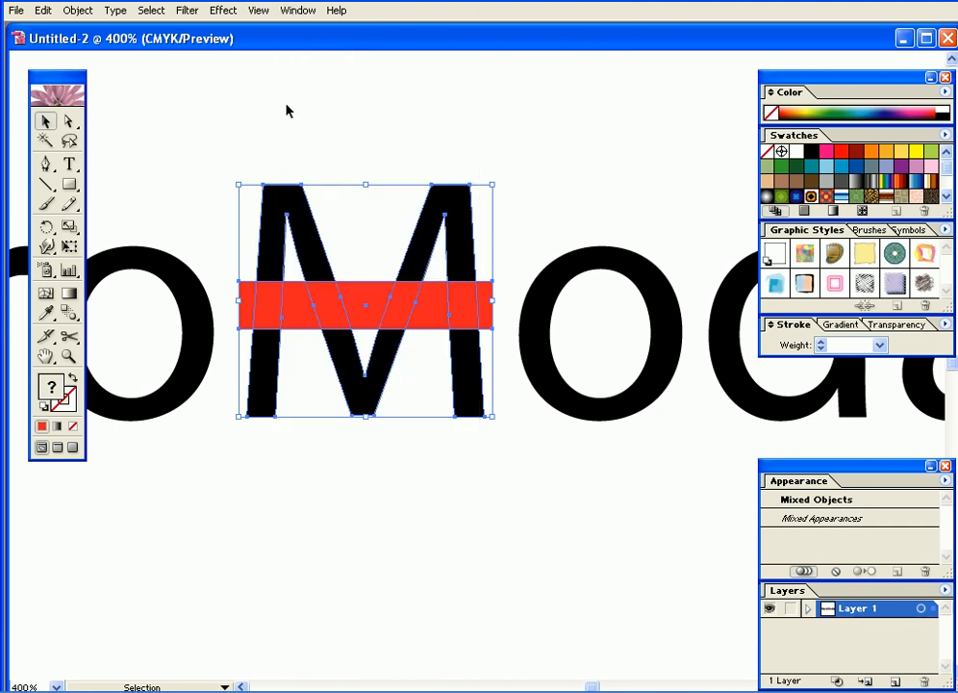
click(295, 13)
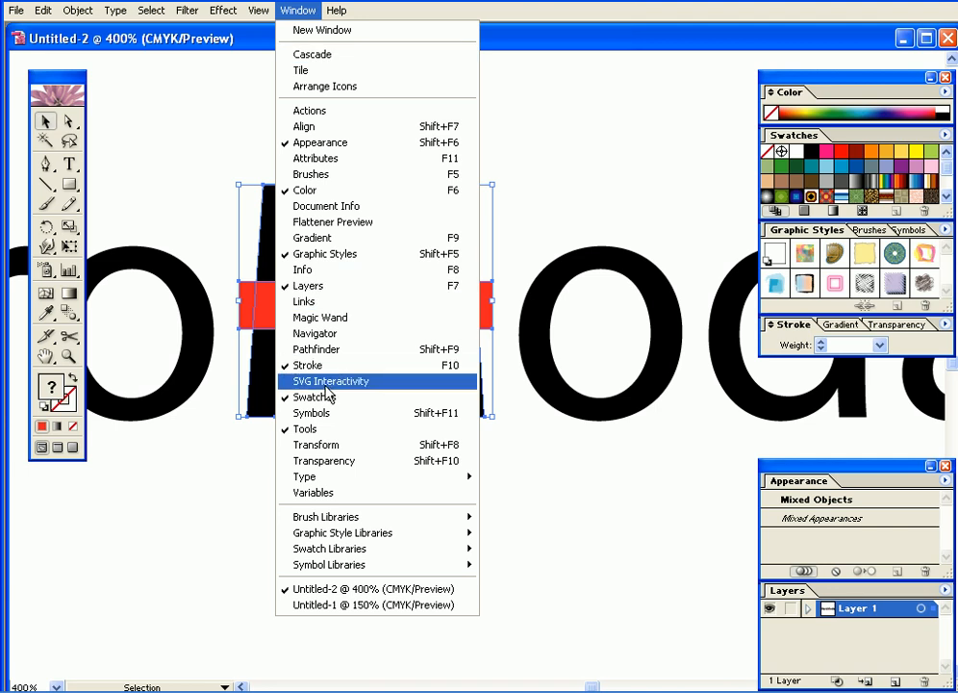
click(325, 352)
drag(365, 76, 305, 483)
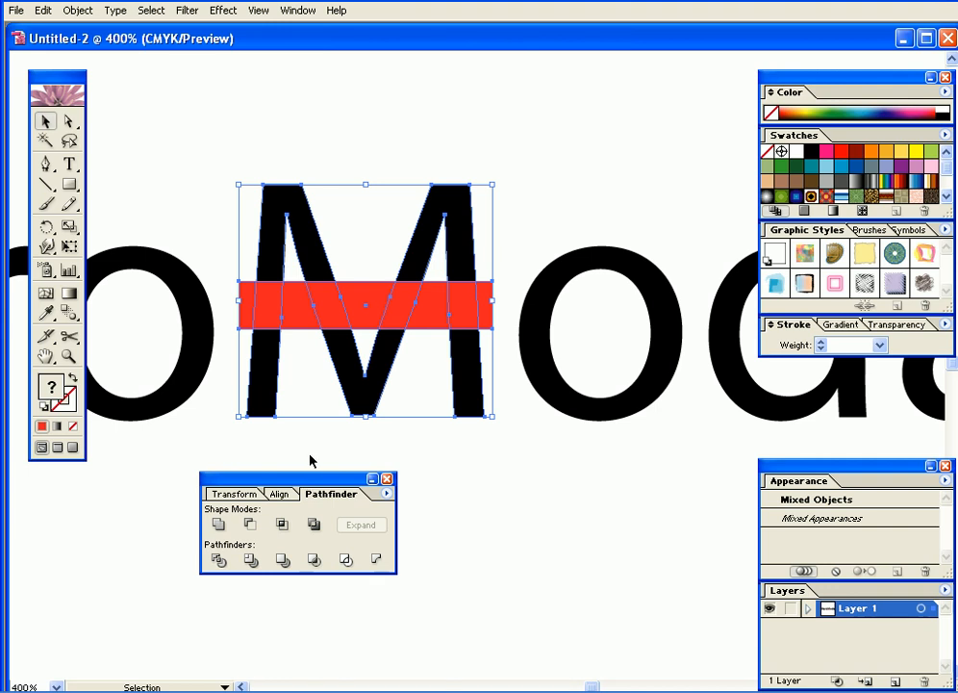
Step: Select the M and the red rectangle together and subtract the rectangle from the letter with Pathfinder
click(204, 212)
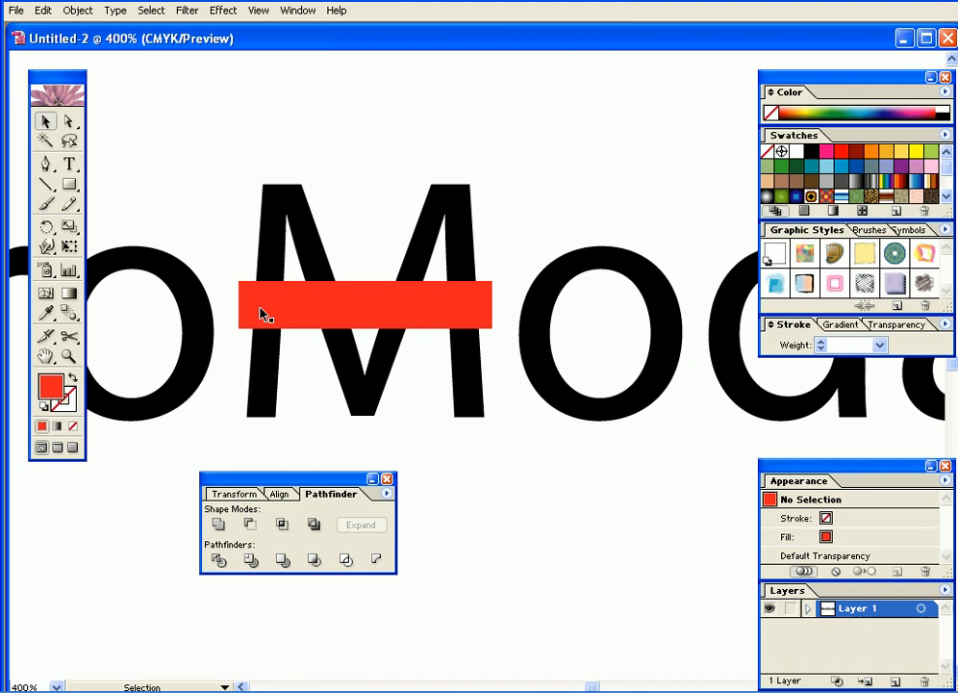
drag(229, 242, 301, 317)
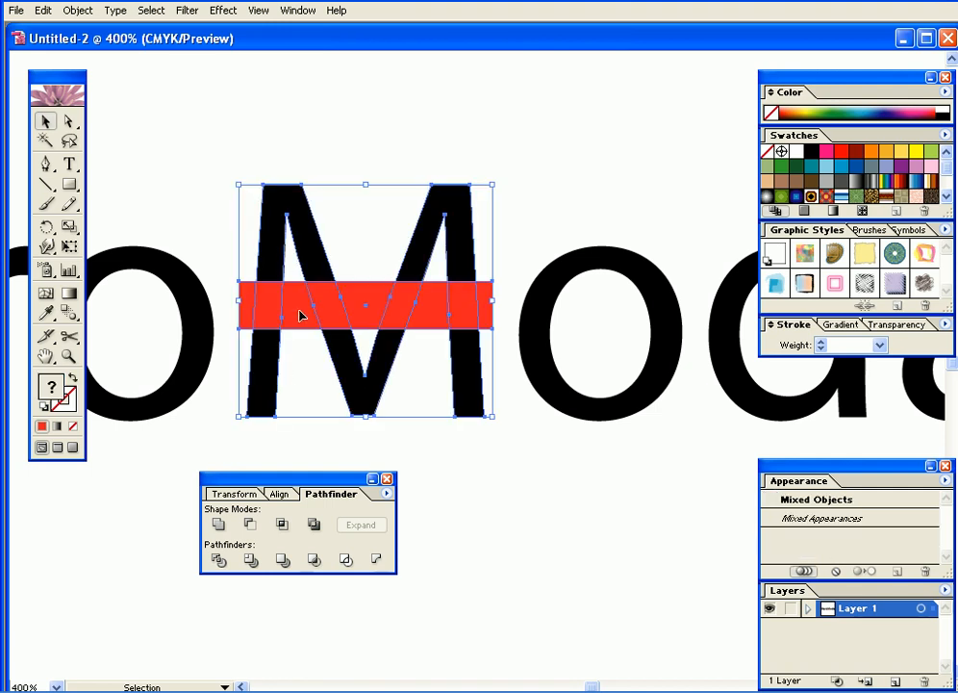
click(248, 528)
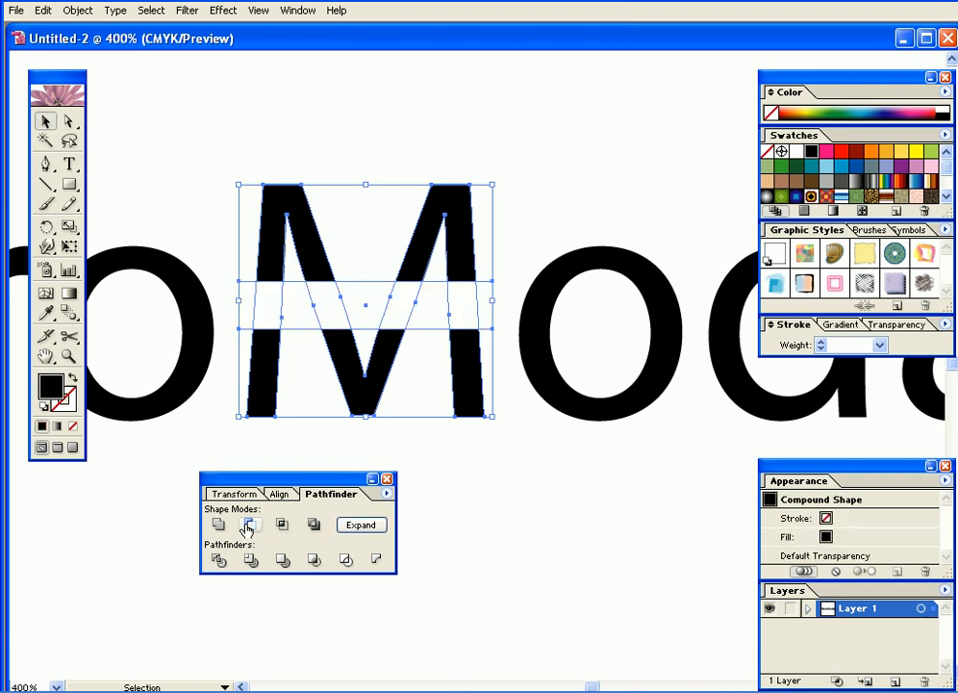
click(202, 236)
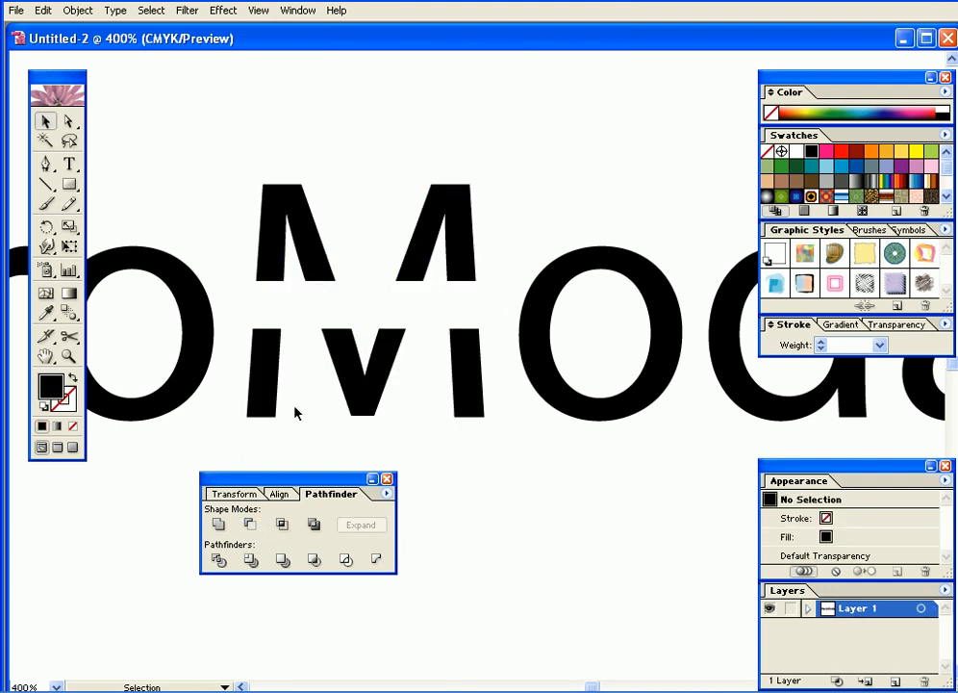
Step: Add the text "Magazine" and place it in the gap cut across the middle of the M
click(69, 164)
click(198, 126)
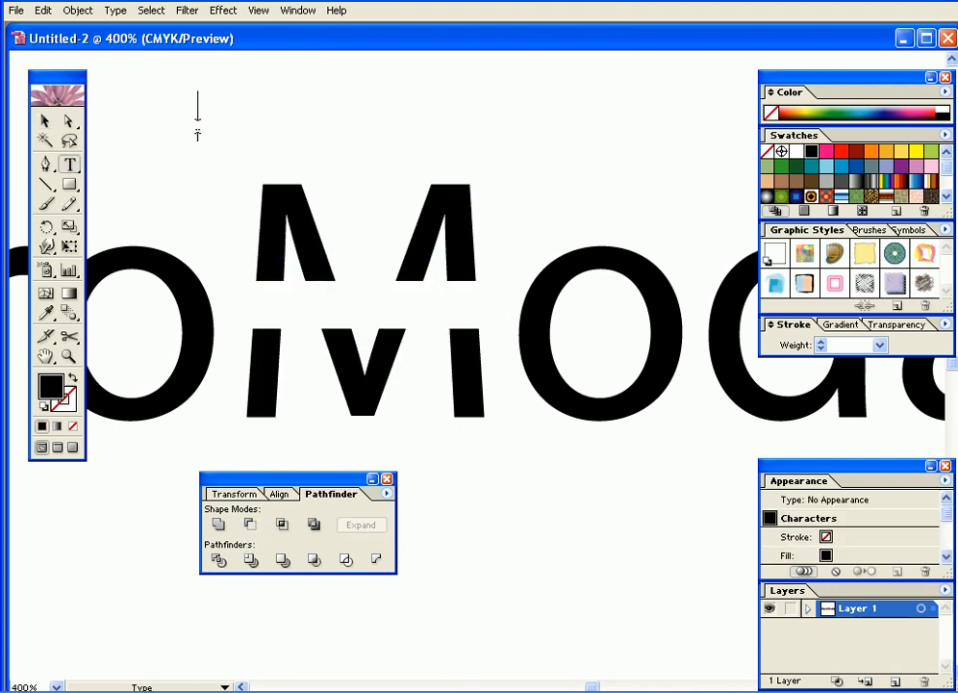
text(Ma)
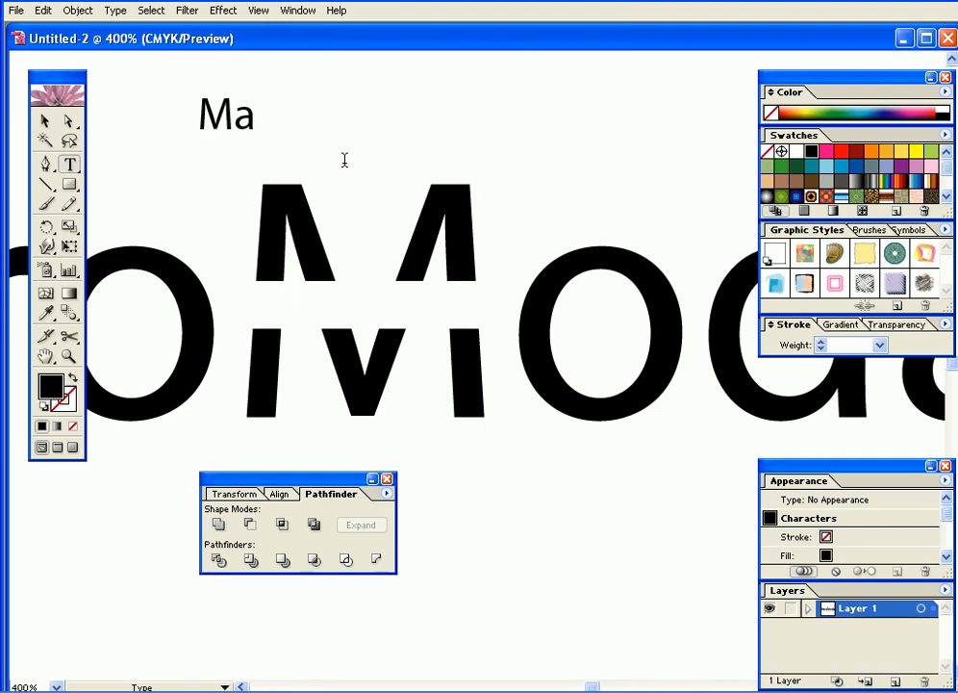
text(gazine)
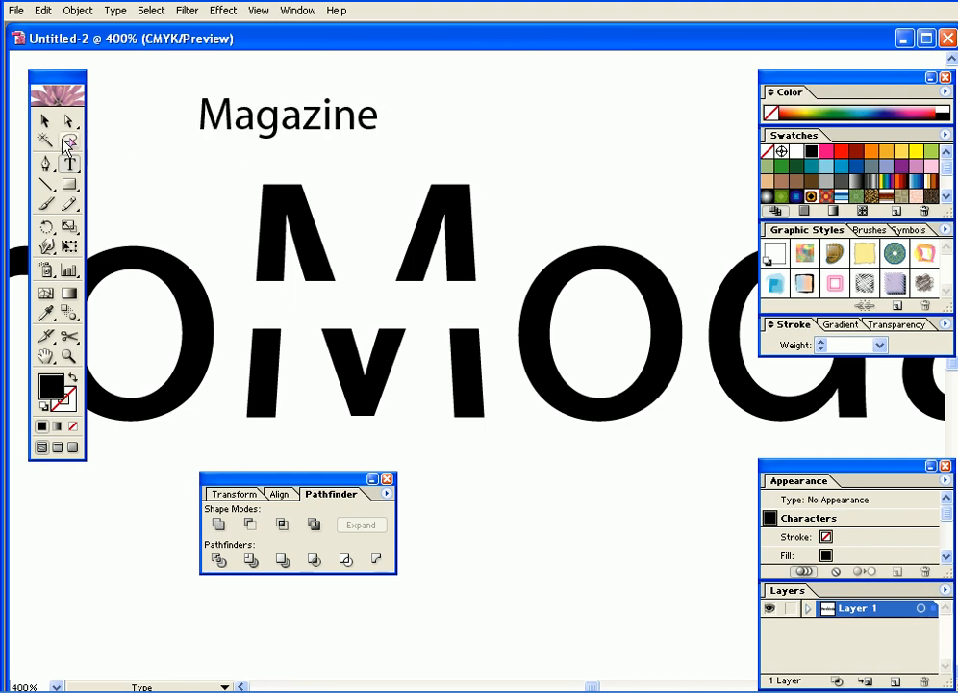
click(45, 120)
drag(263, 123, 350, 310)
click(366, 189)
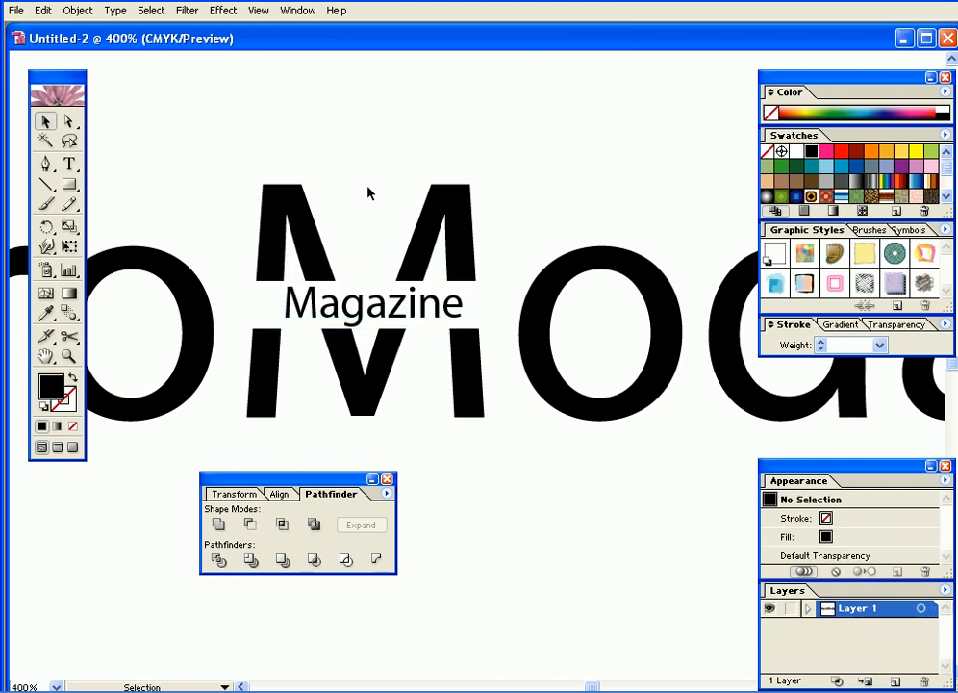
Step: Select the complete "VeroModa" lettering together with the "Magazine" text
key(ctrl+minus)
key(ctrl+minus)
key(ctrl+minus)
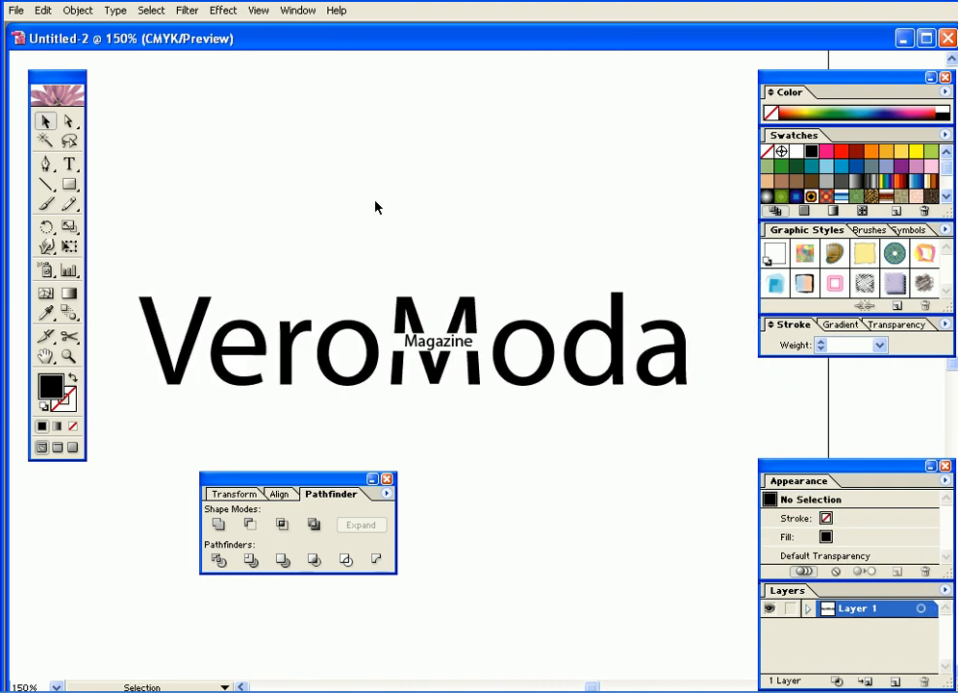
drag(116, 257, 683, 297)
mouse_move(543, 43)
mouse_down()
mouse_move(543, 86)
mouse_move(538, 41)
mouse_up()
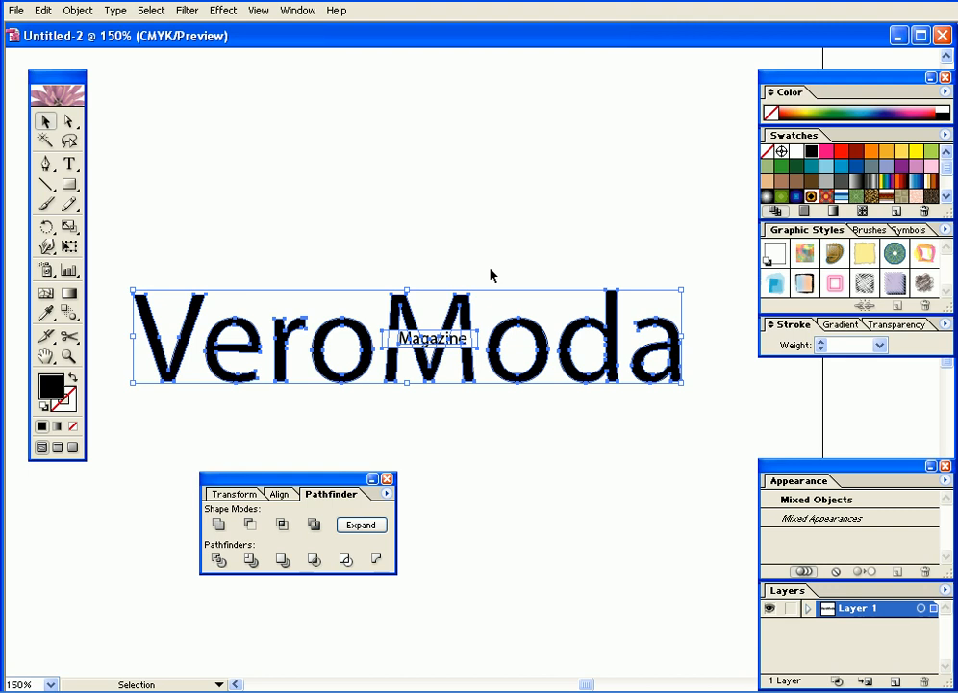
Step: Save the logo as logo1.eps in Illustrator EPS format in the MyImages folder, keeping the default EPS options
click(15, 10)
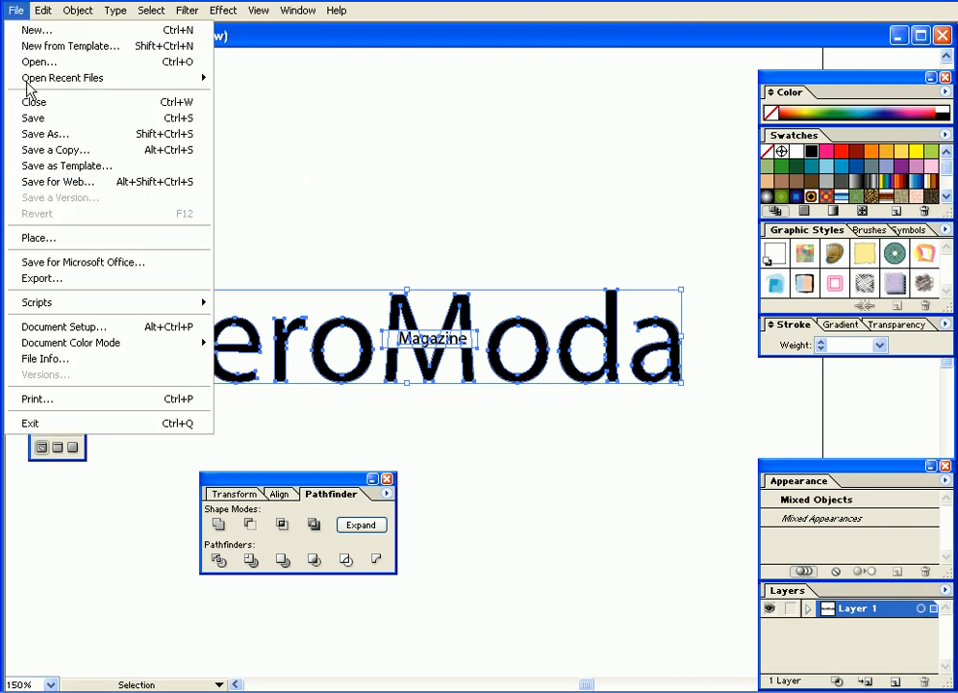
click(58, 134)
click(296, 395)
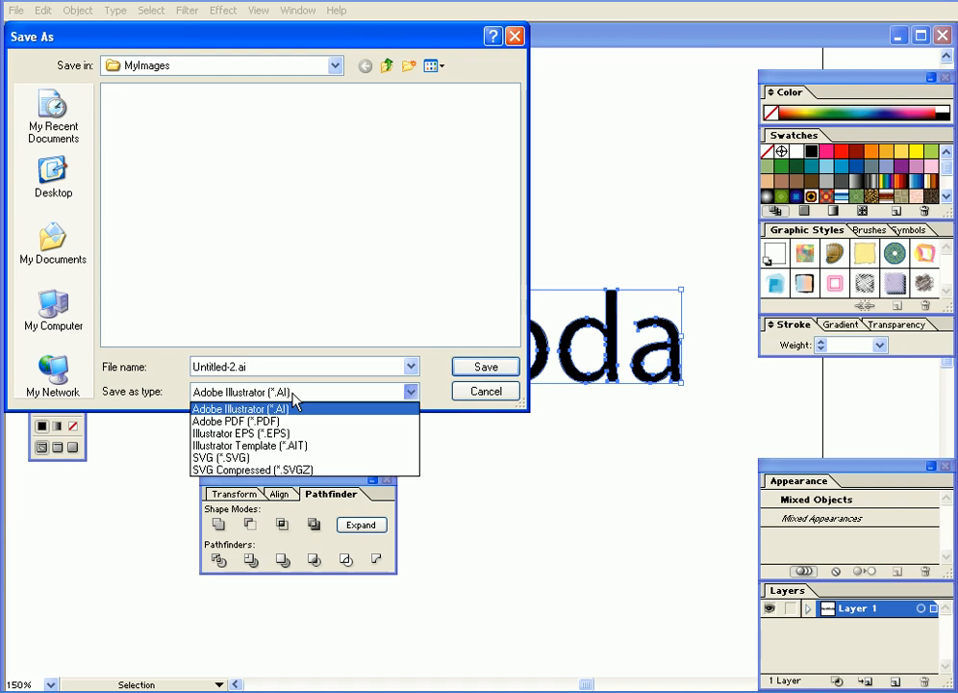
click(269, 434)
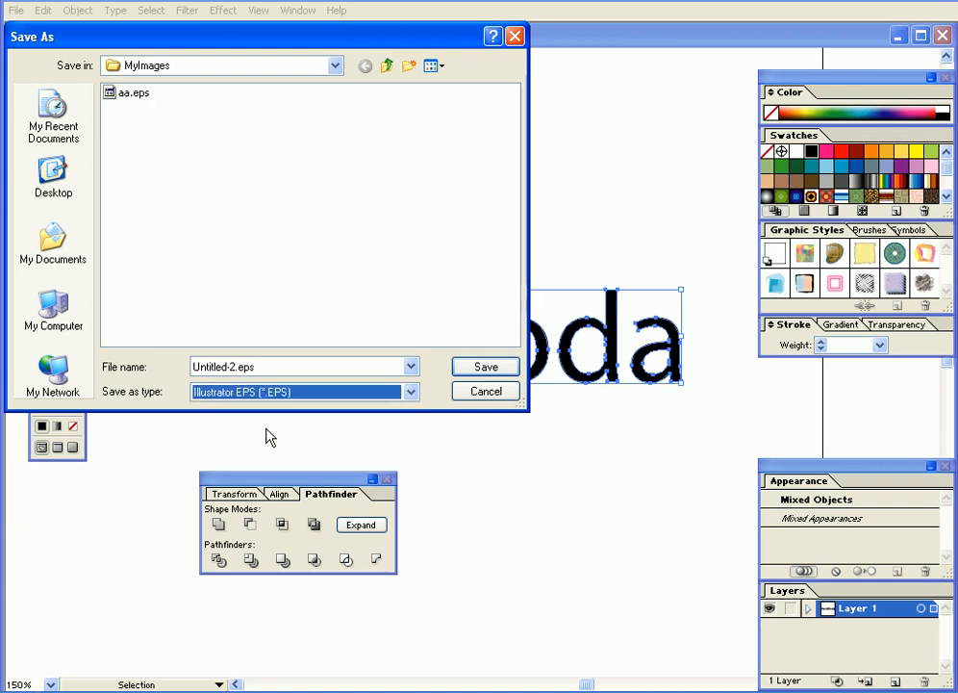
click(262, 367)
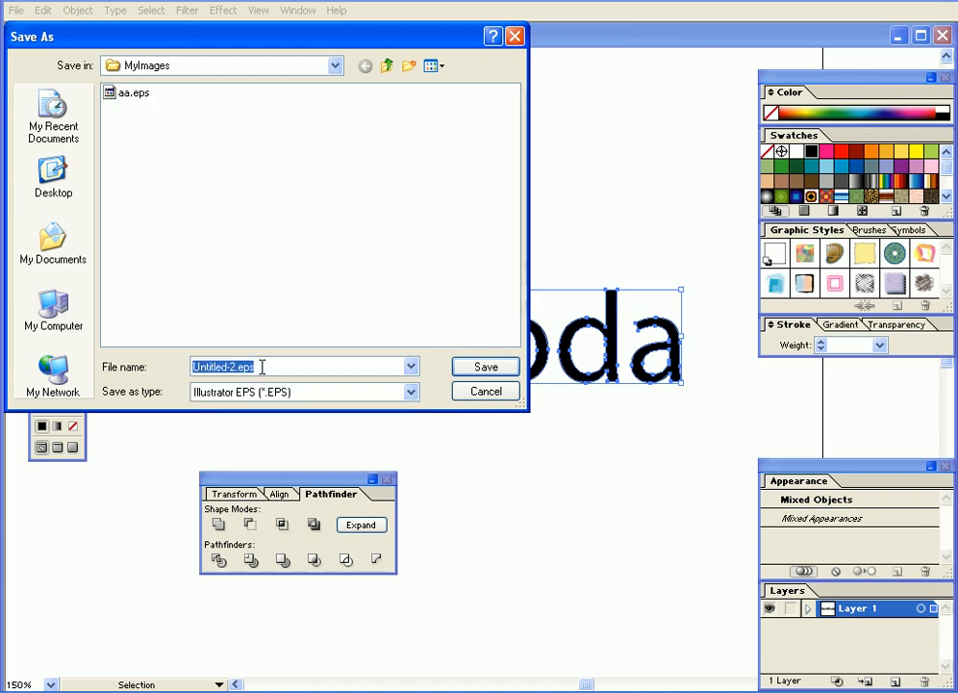
text(logo1)
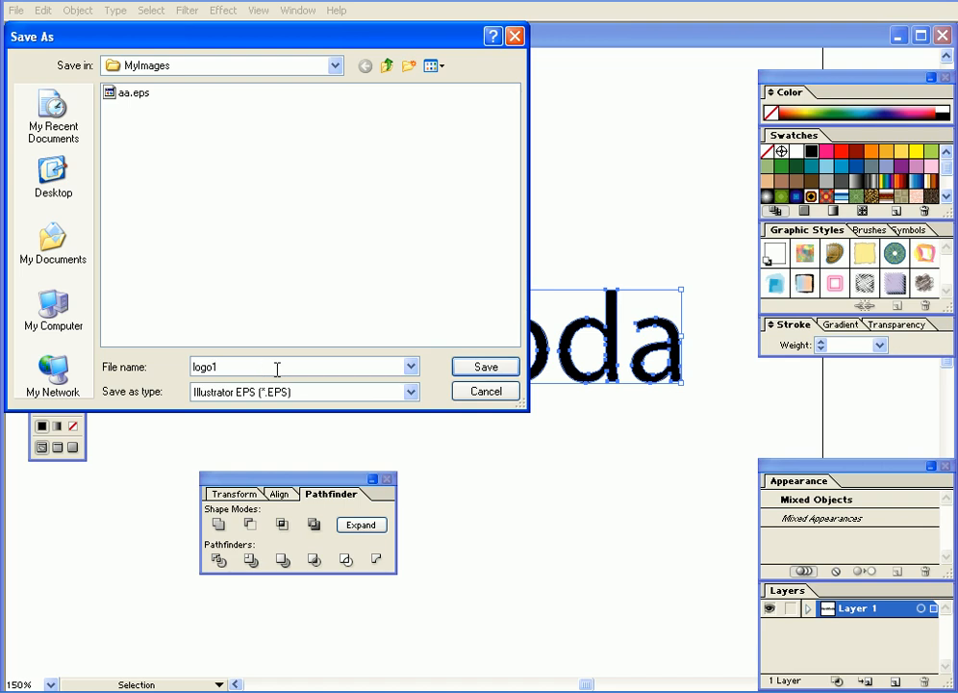
text(.eps)
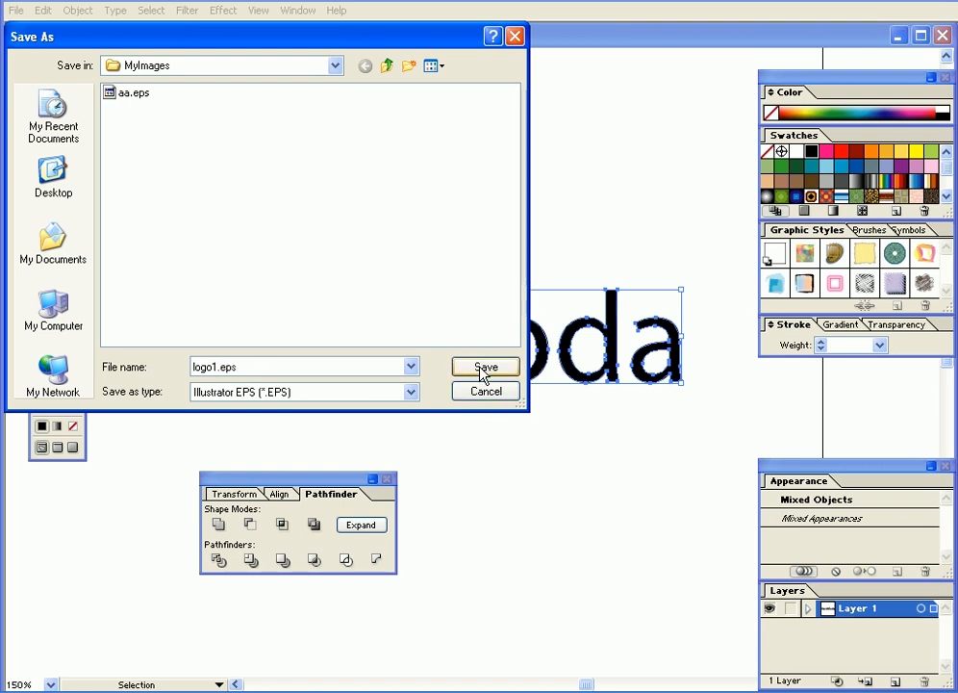
click(484, 369)
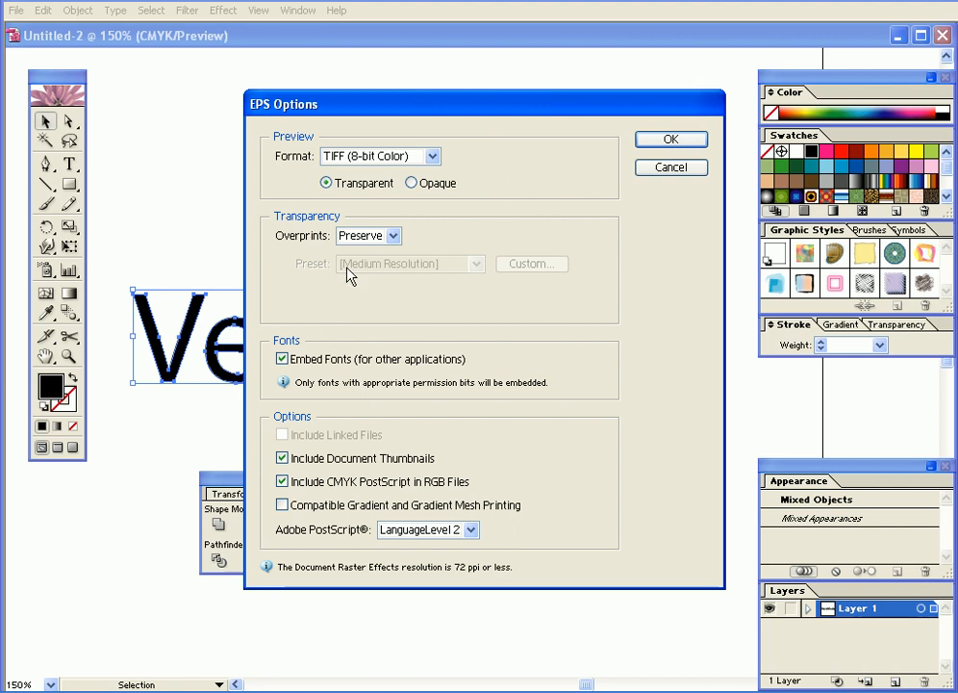
click(673, 139)
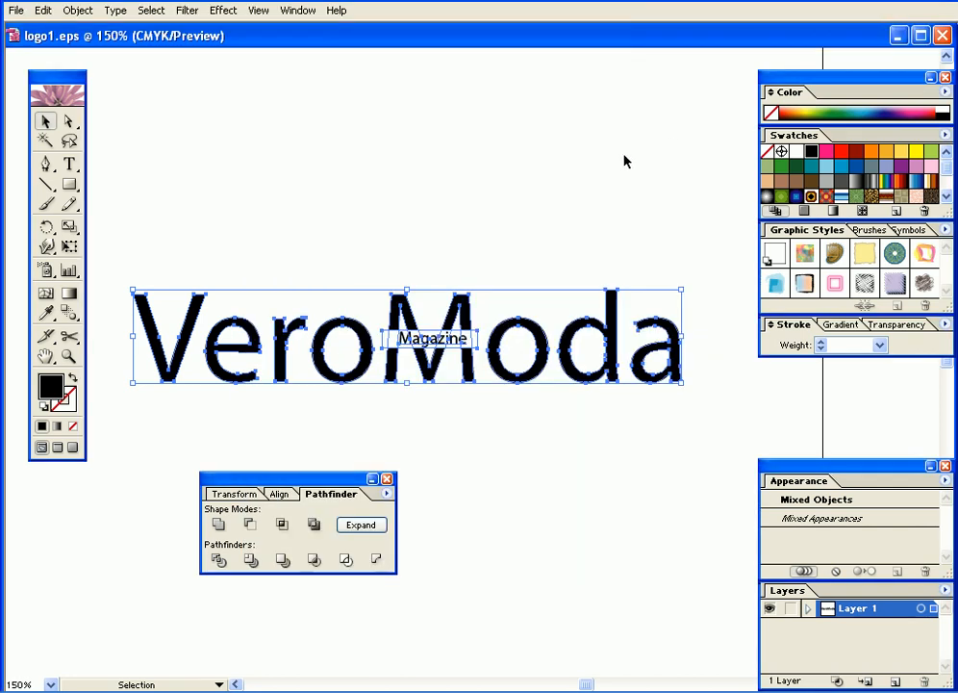
Step: Switch to QuarkXPress and delete the cyan spiral line from the page
mouse_move(572, 689)
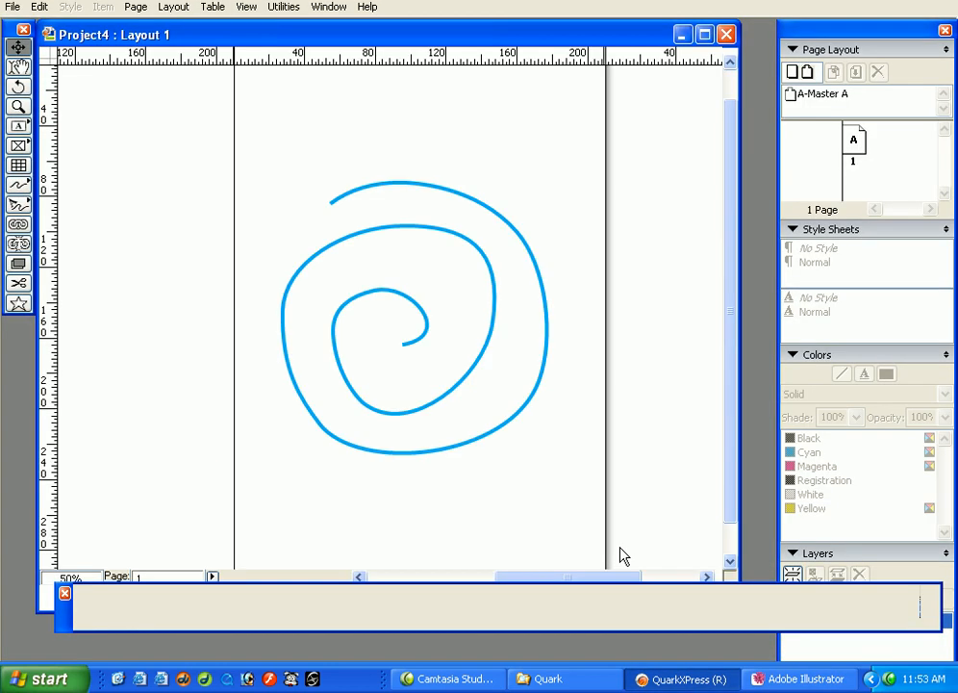
click(684, 679)
click(516, 419)
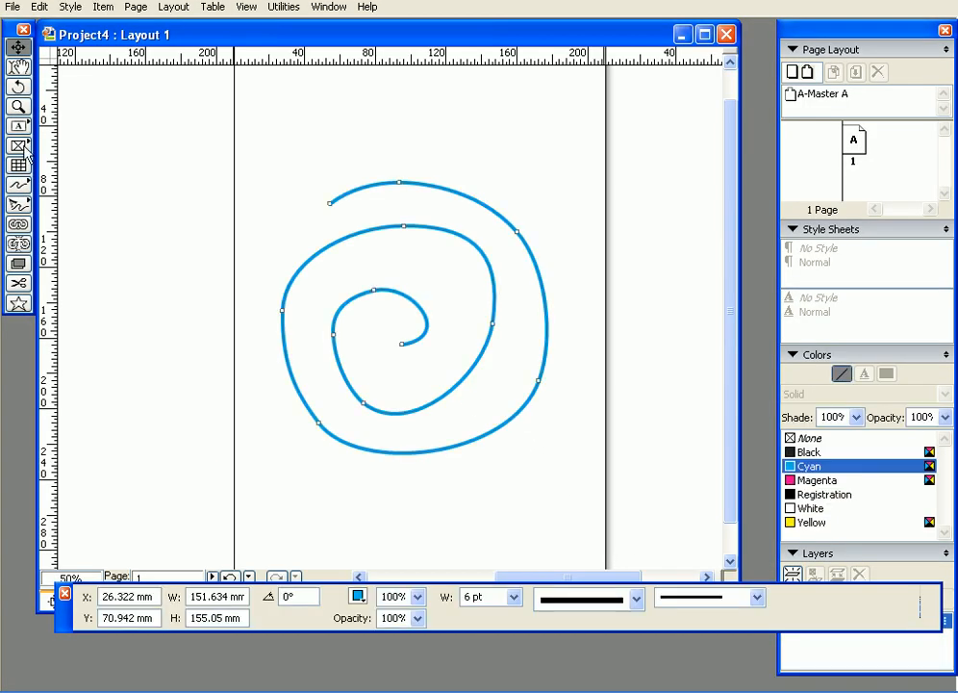
key(Delete)
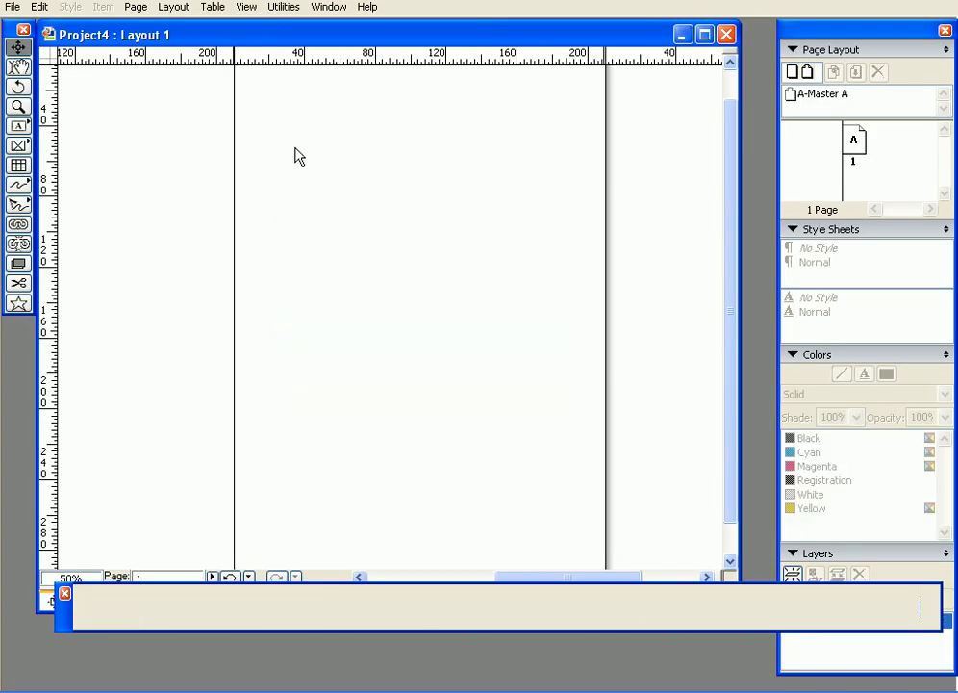
Step: Draw a rectangular picture box about 134 mm wide and 58 mm high and import logo1.eps from the MyImages folder into it
click(18, 146)
drag(284, 228, 523, 331)
right_click(384, 279)
click(428, 394)
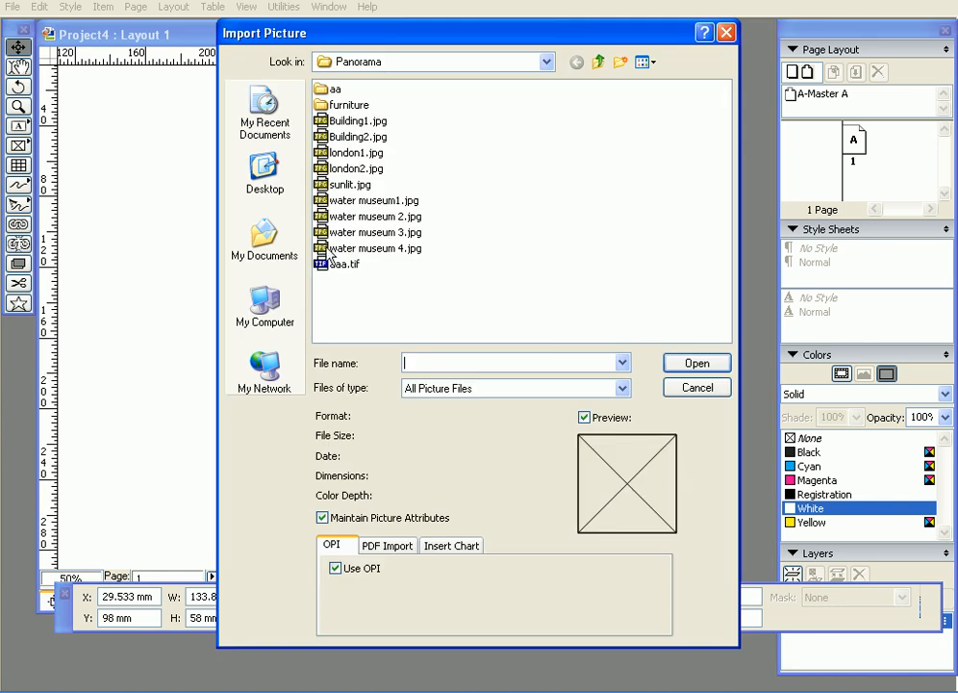
click(393, 67)
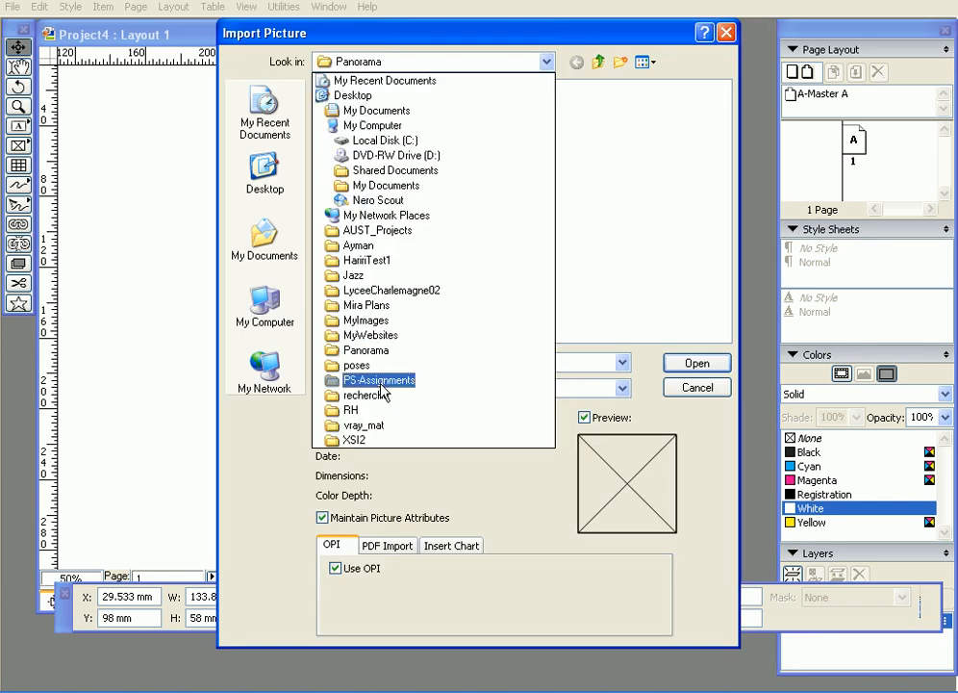
click(366, 321)
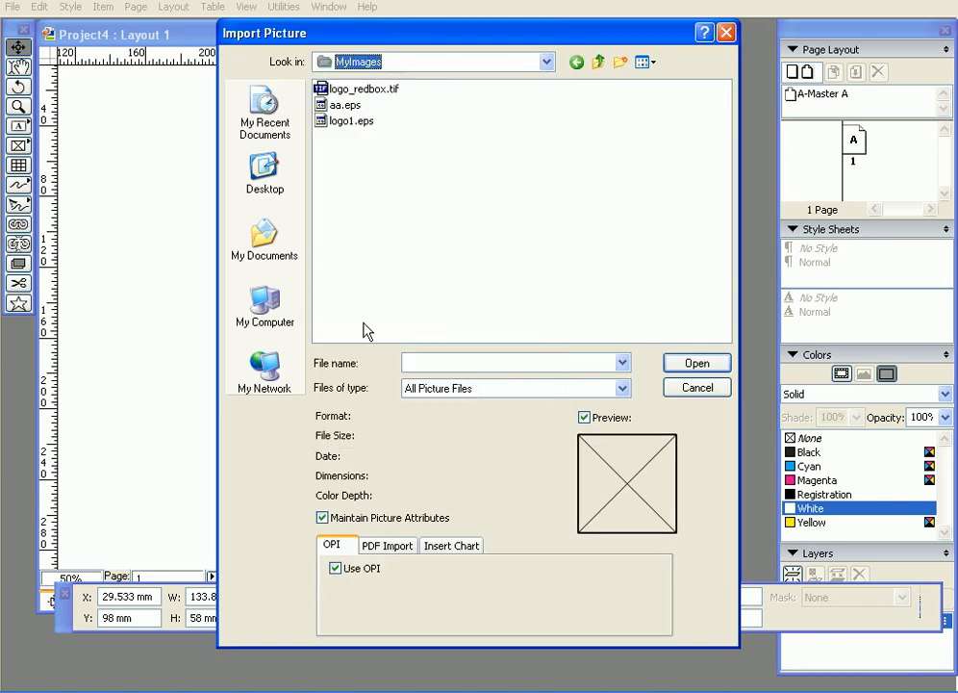
click(350, 123)
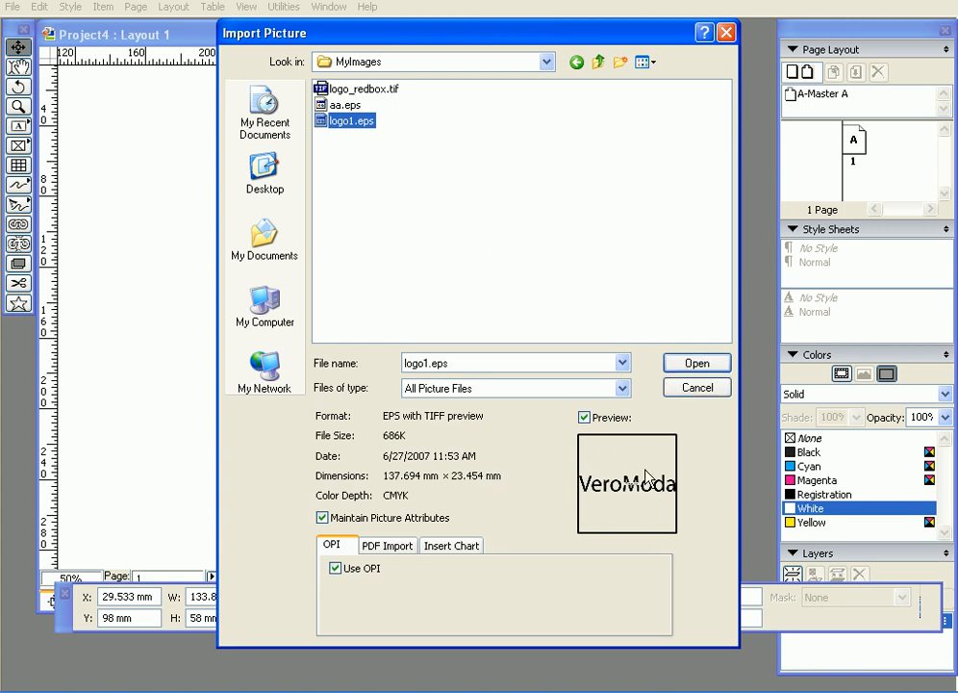
click(696, 367)
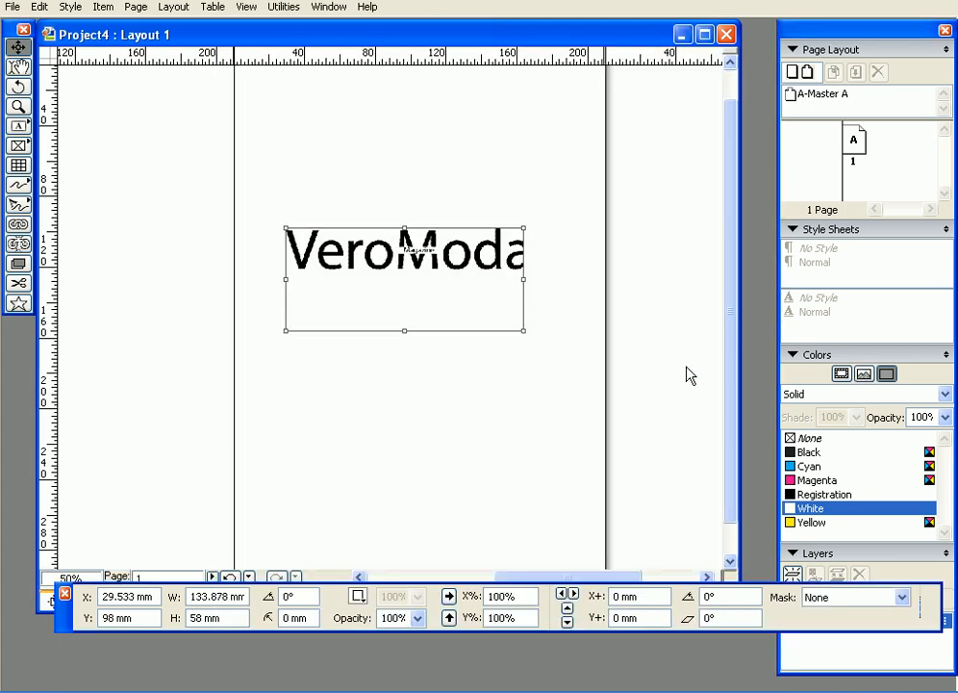
Step: Resize the picture box around the whole logo to about 153 mm wide and 35 mm high
drag(526, 279, 557, 279)
drag(432, 333, 425, 289)
click(441, 356)
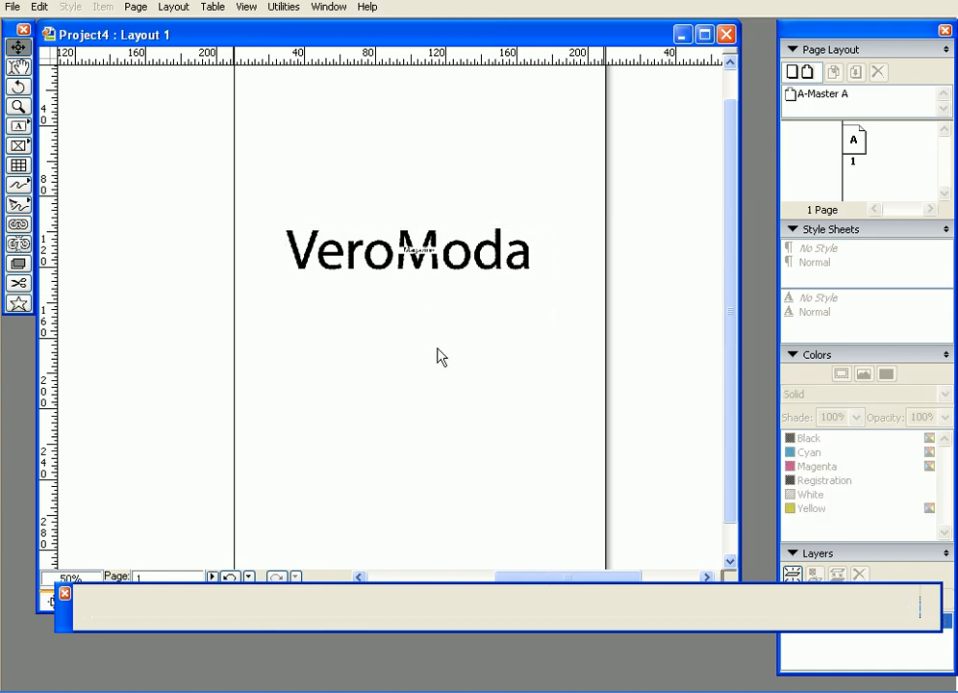
click(398, 274)
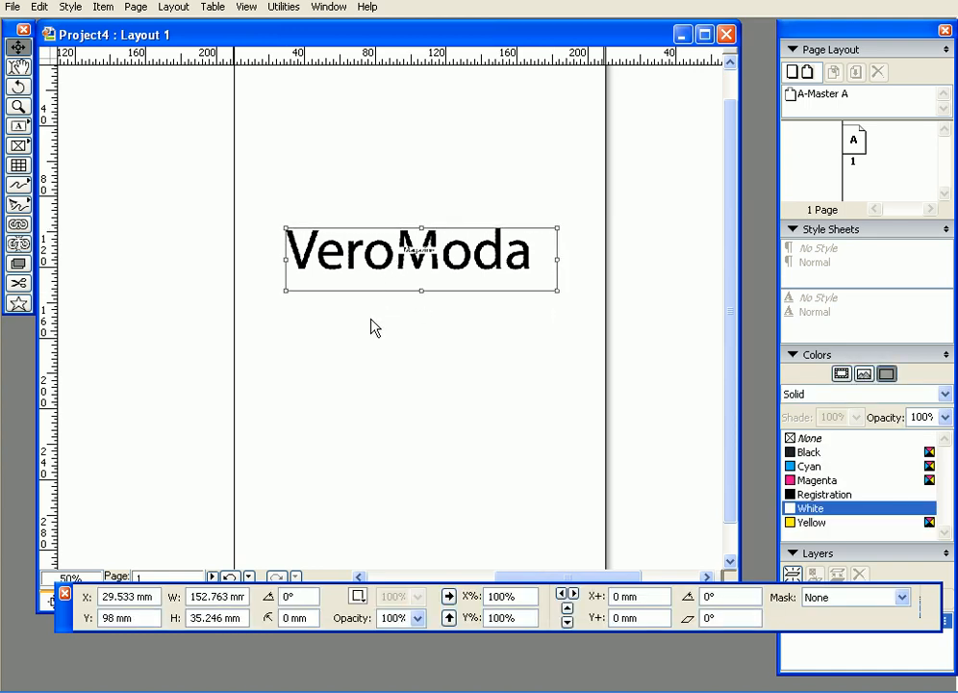
Step: Examine the placed logo up close on the page, checking the Magazine text across the cut-through M
key(ctrl+plus)
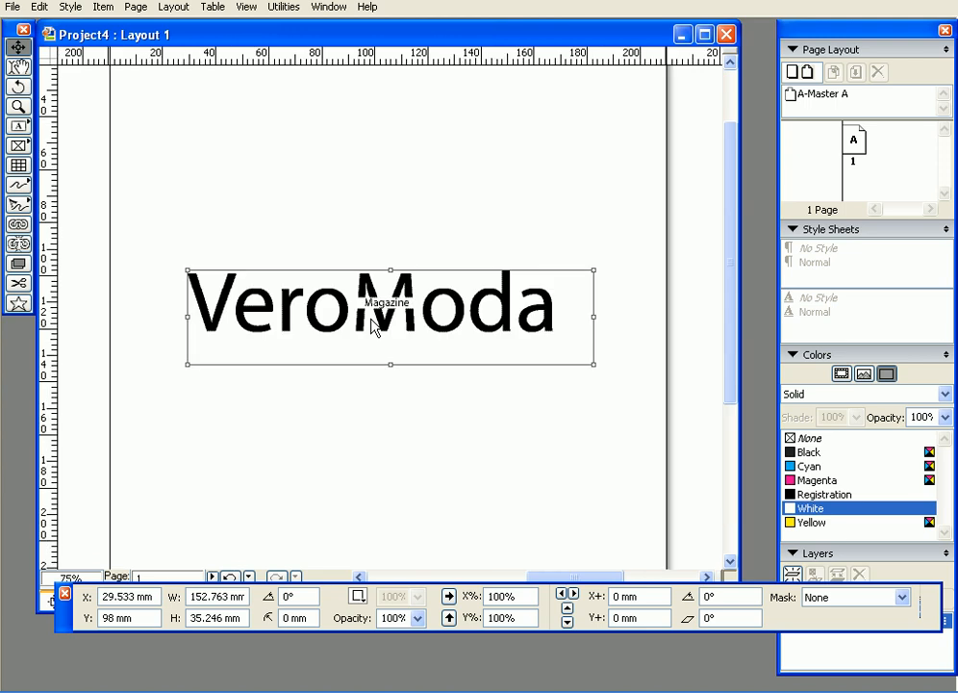
key(ctrl+plus)
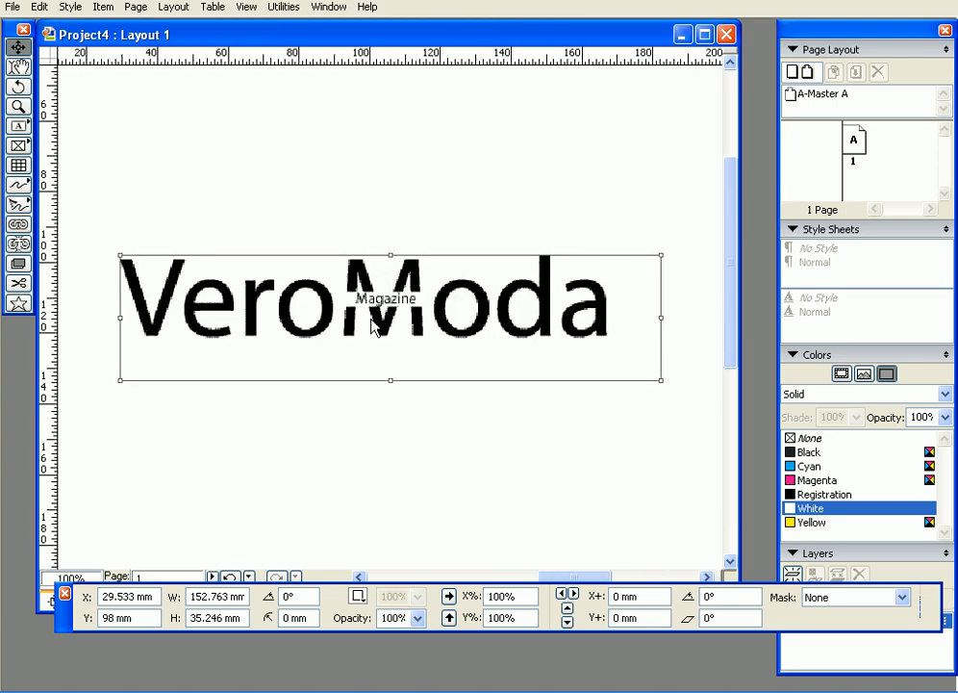
key(ctrl+minus)
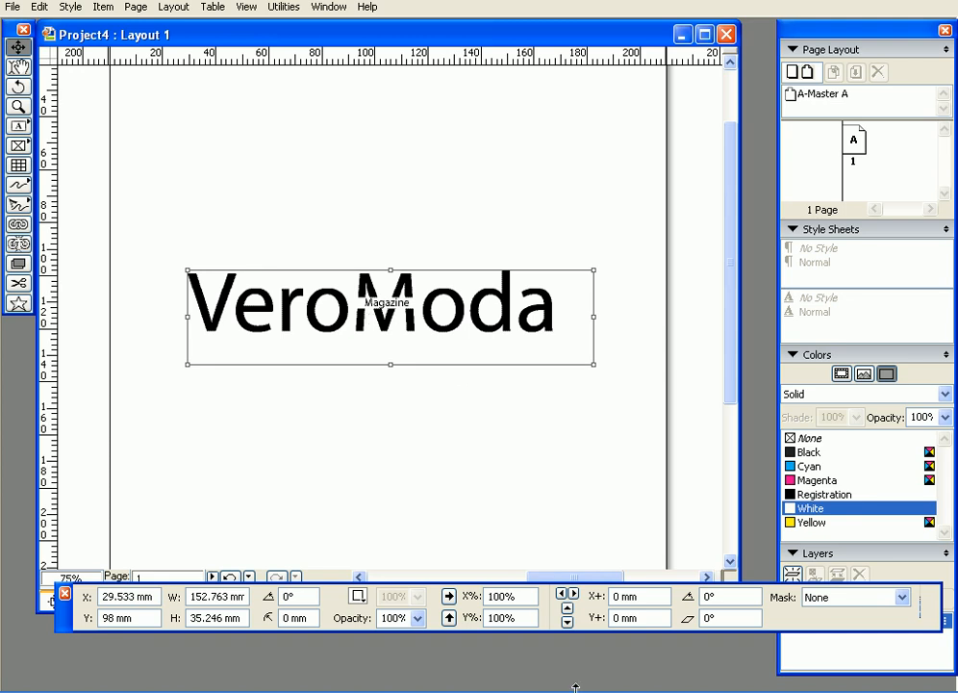
Step: Switch to Illustrator to compare the deselected original logo, and return to QuarkXPress to view the placed logo with its picture box deselected
click(803, 679)
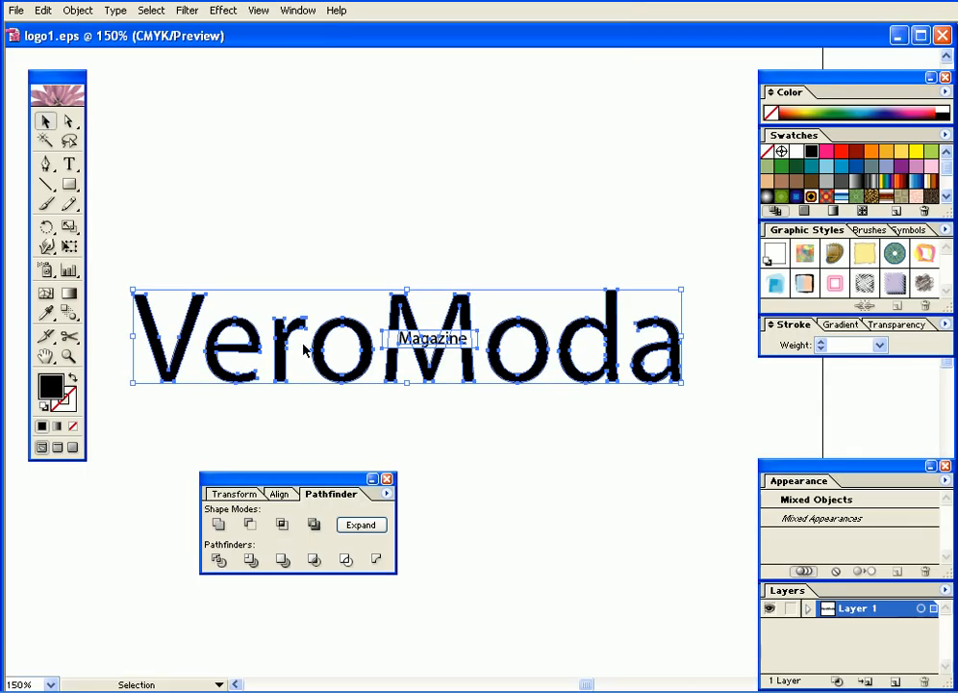
click(271, 290)
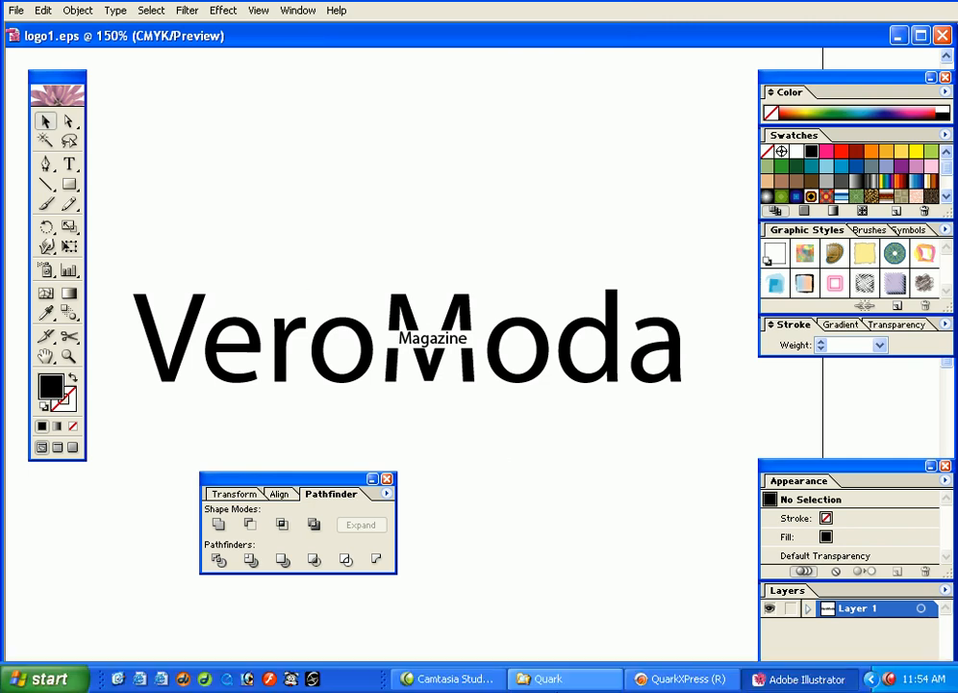
click(678, 677)
click(328, 252)
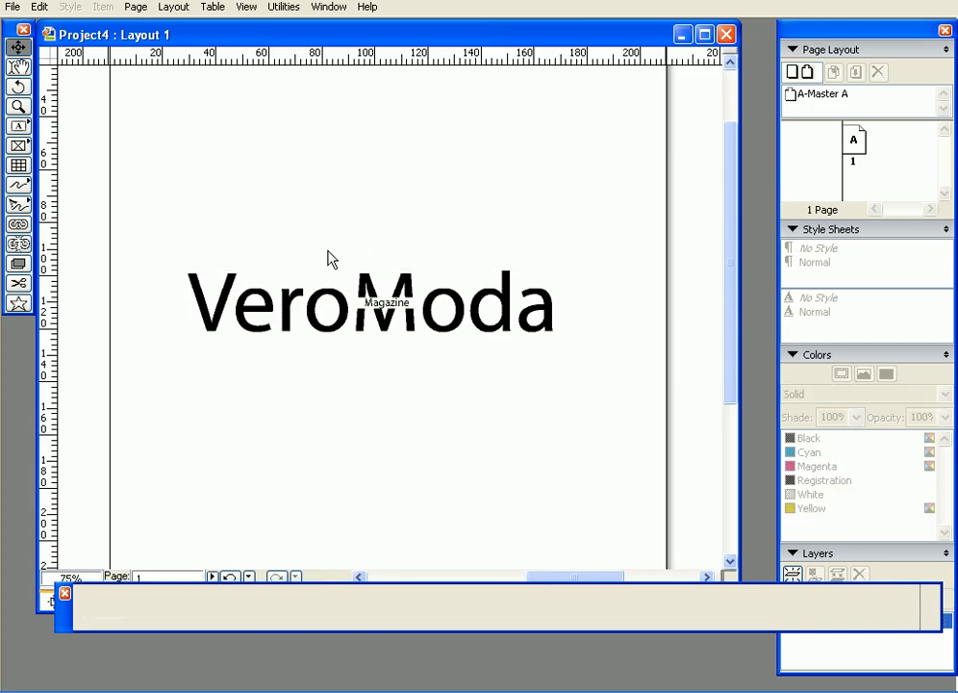
click(289, 284)
click(276, 246)
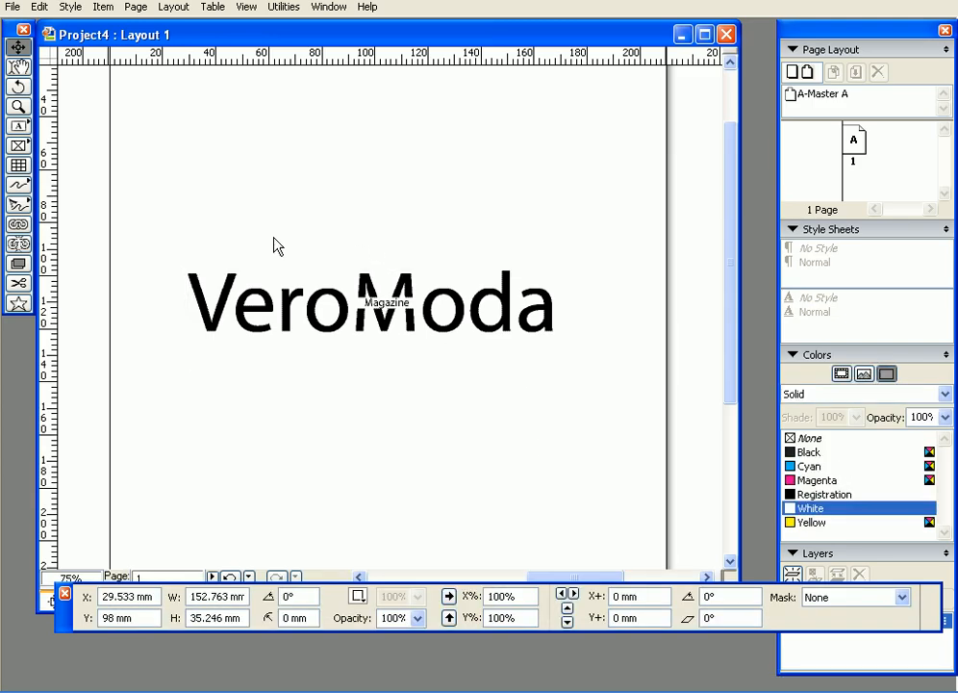